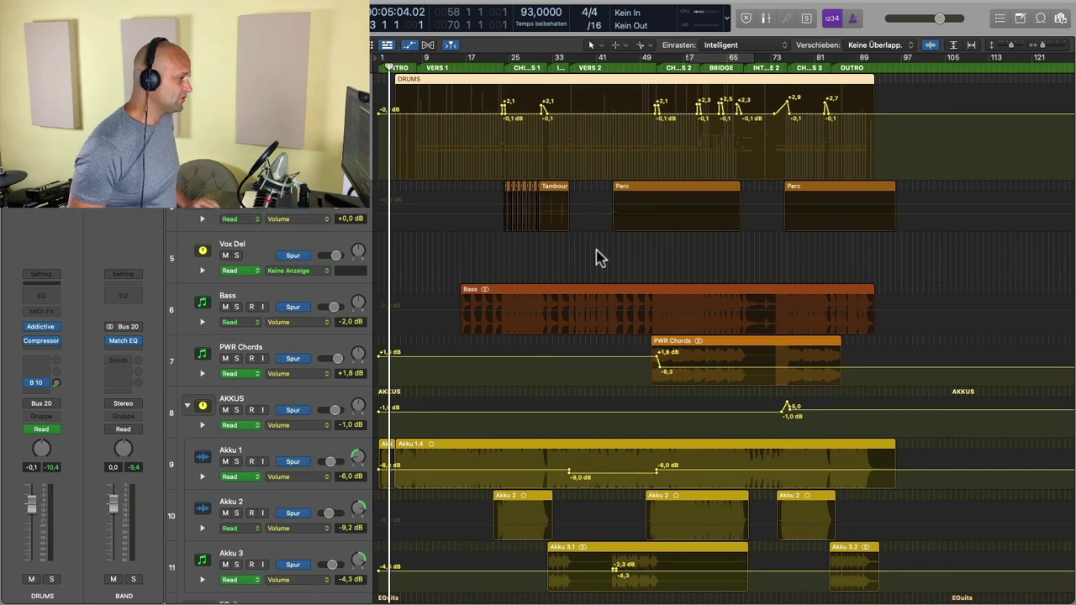
- Play the song from bar 22 into Chorus 1 to hear the drum fill with its volume automation
scroll(612, 243, up, 5)
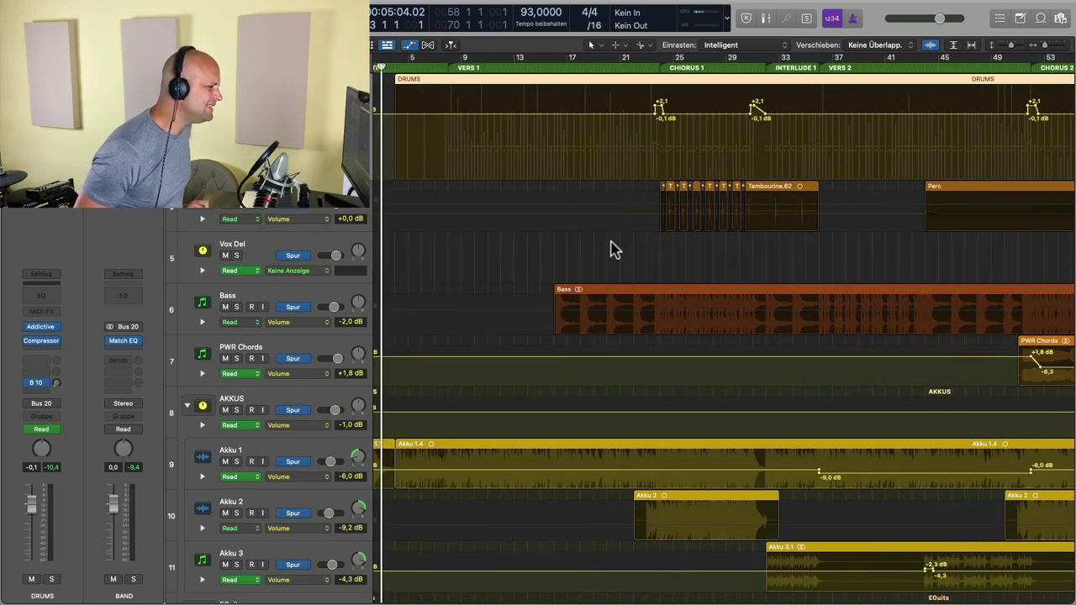
scroll(613, 249, right, 1)
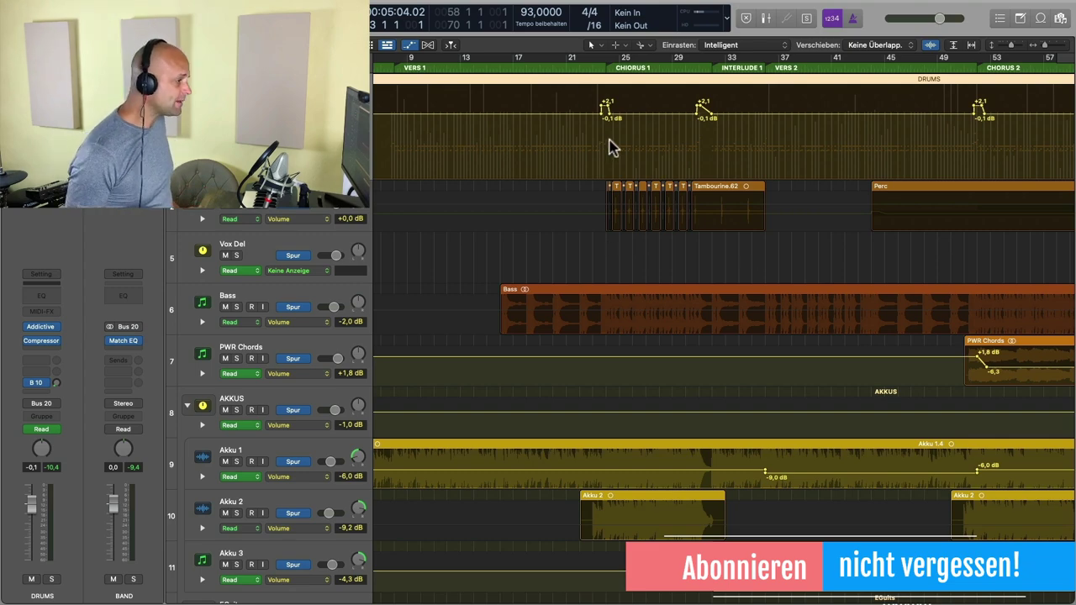
key(super+Left)
key(super+Left)
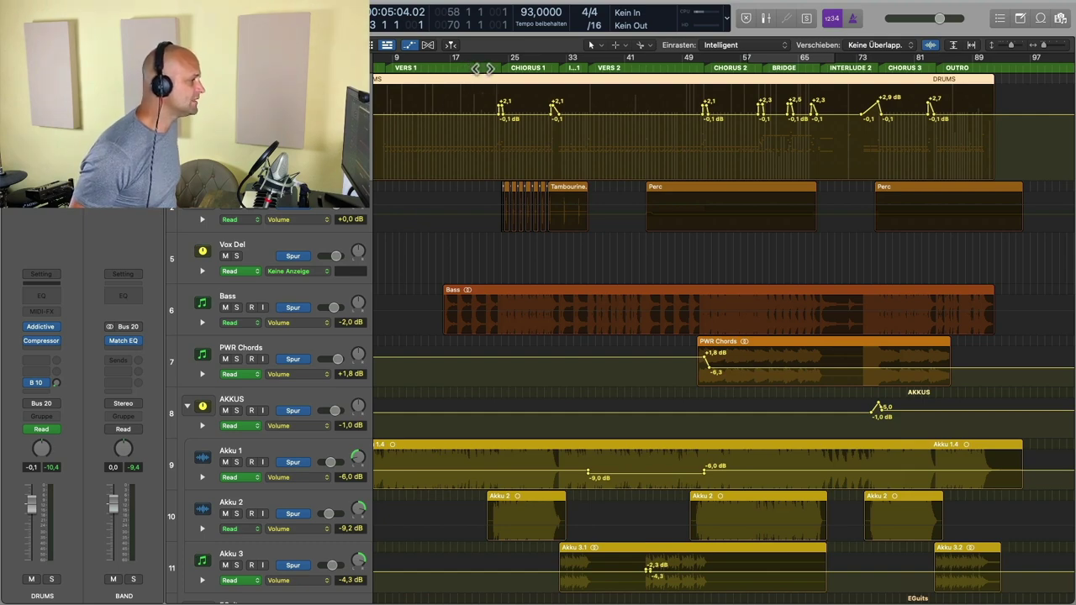
key(super+Right)
key(super+Right)
scroll(576, 106, up, 5)
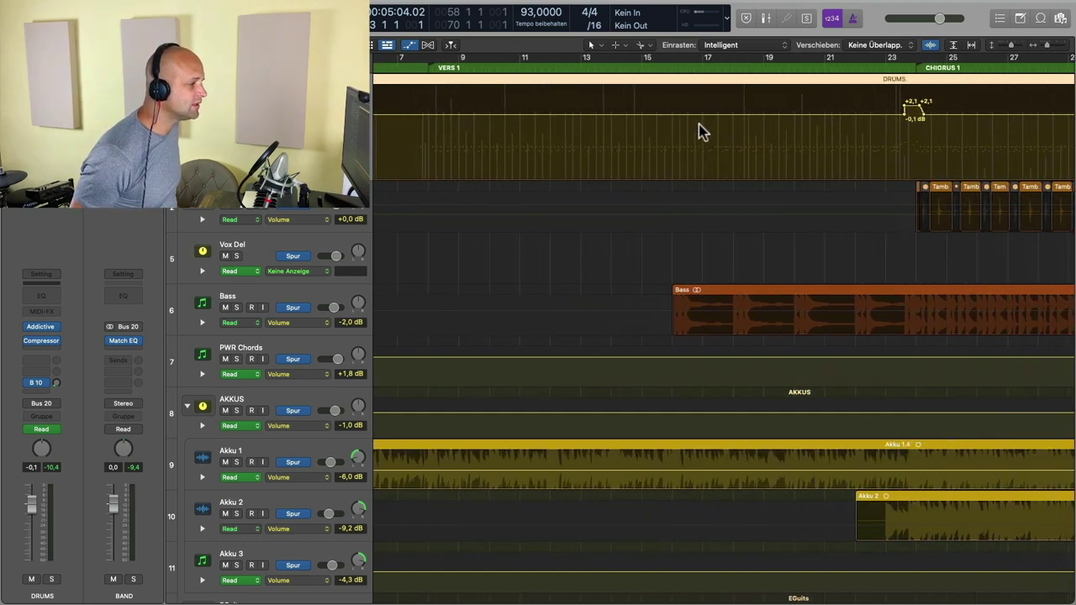
click(661, 59)
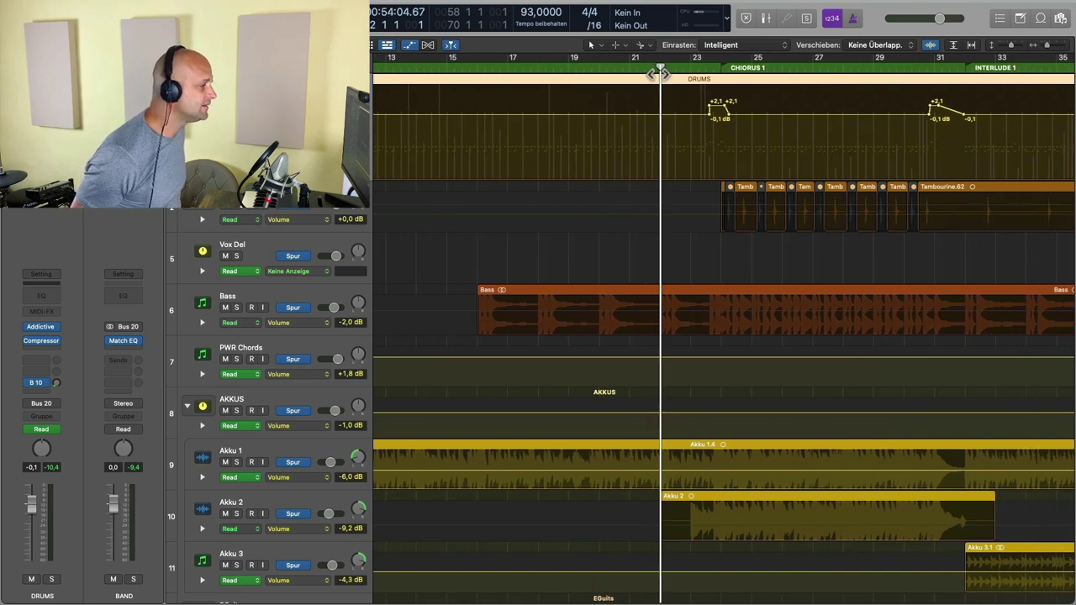
scroll(728, 163, right, 5)
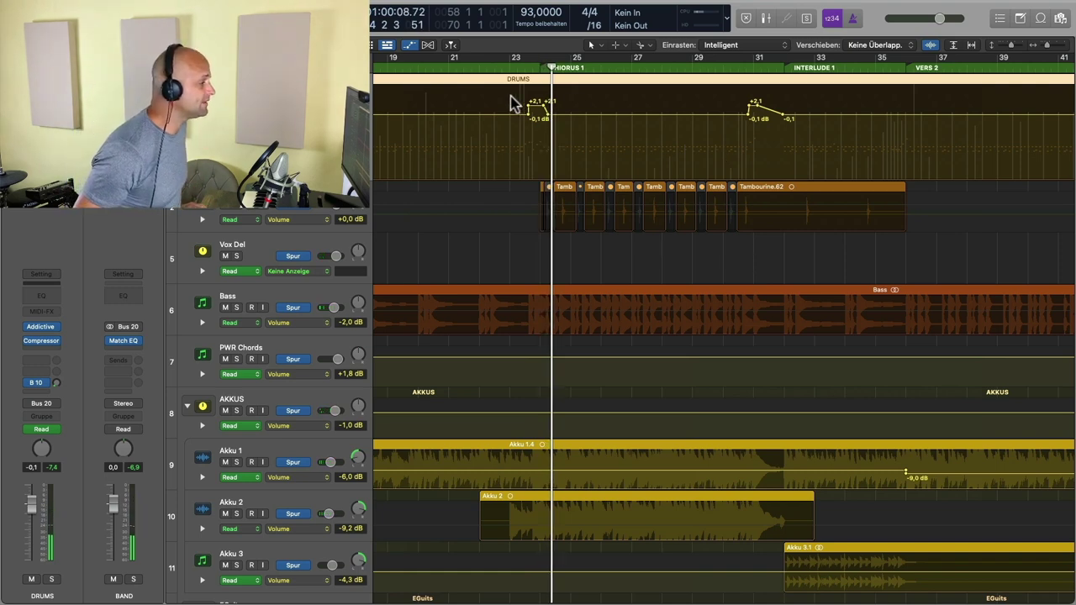
- Lower the raised DRUMS volume automation before Chorus 1 to 0.0 dB and play the fill
drag(511, 96, 599, 153)
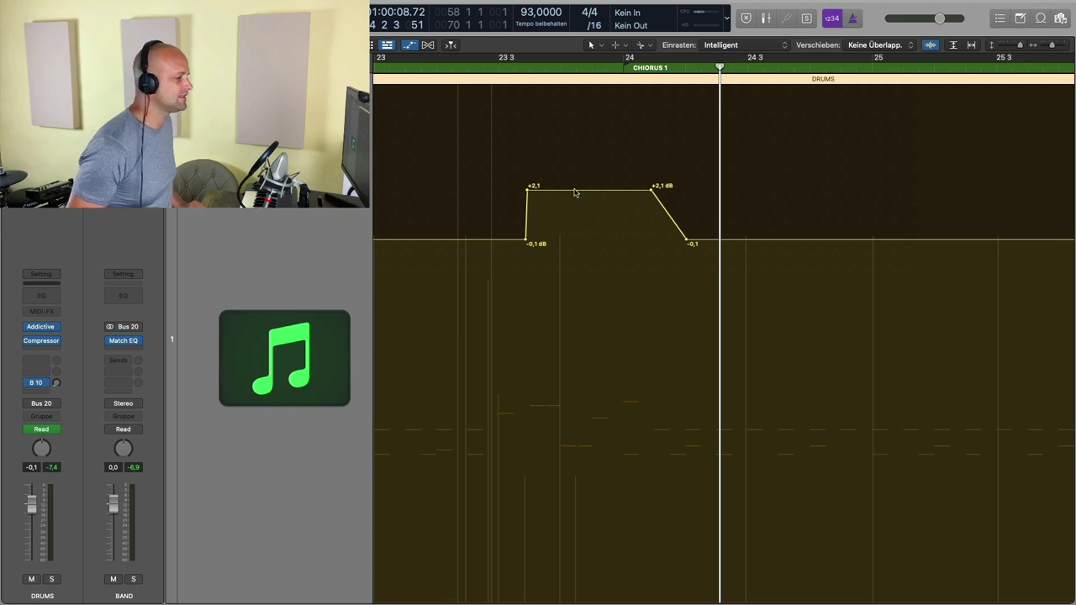
drag(575, 192, 577, 240)
double_click(457, 65)
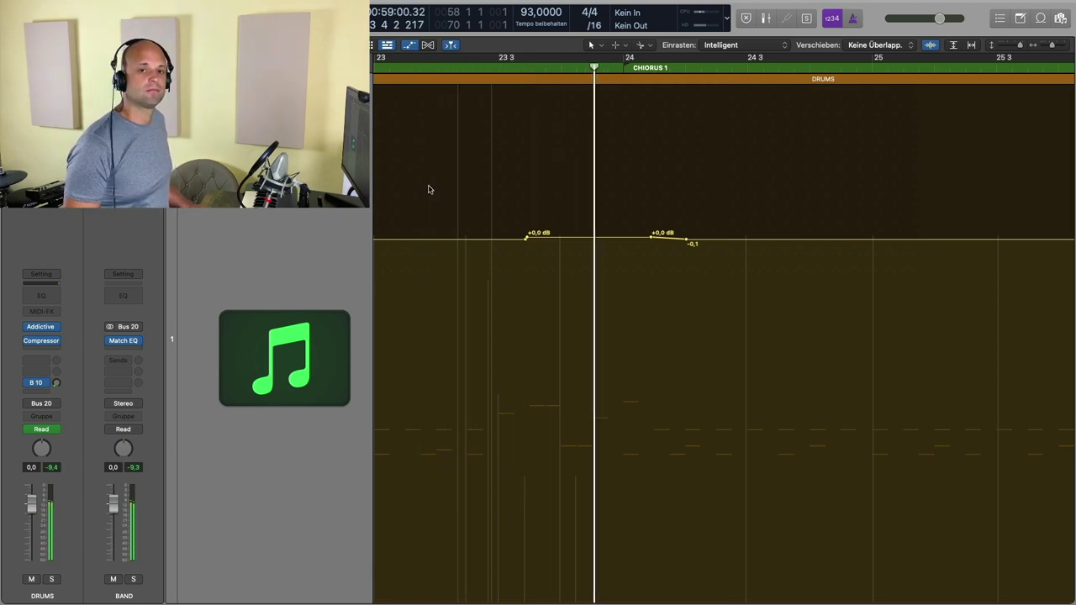
key(space)
- Raise the DRUMS volume automation over the fill before Chorus 1 to +2.6 dB and play the transition
drag(567, 241, 563, 173)
double_click(399, 68)
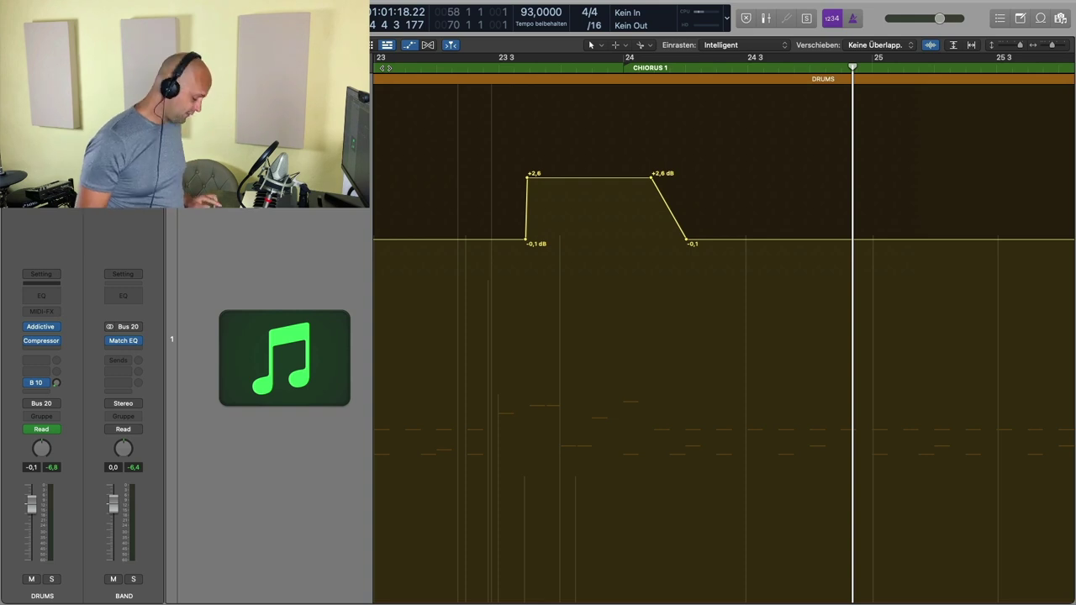
- Lower the DRUMS volume automation peak before Chorus 3 to 0.0 dB and play from bar 73 into the chorus
scroll(644, 218, down, 5)
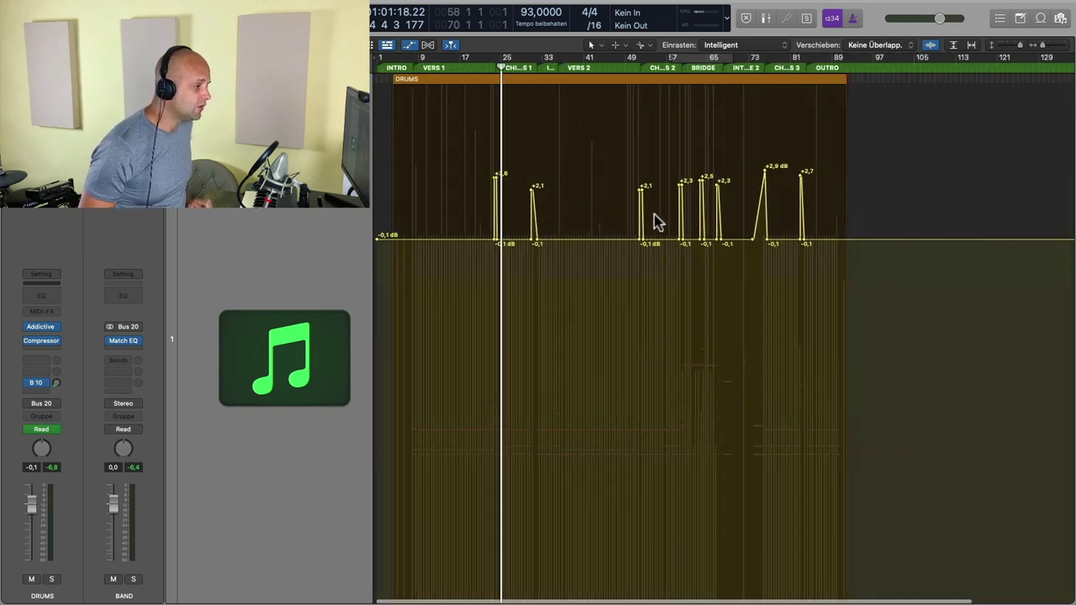
click(743, 58)
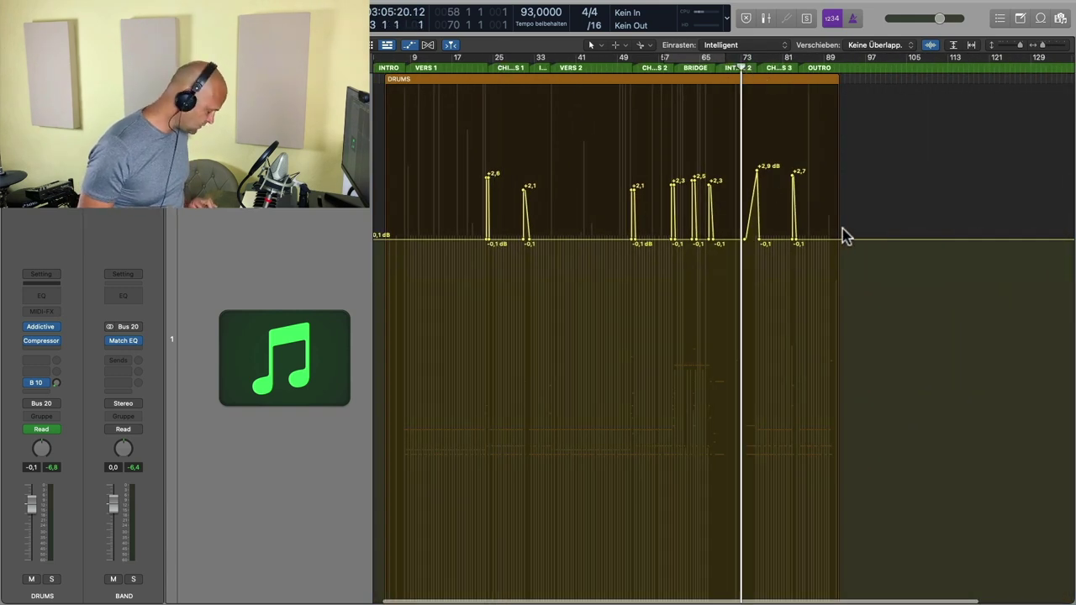
scroll(841, 234, up, 6)
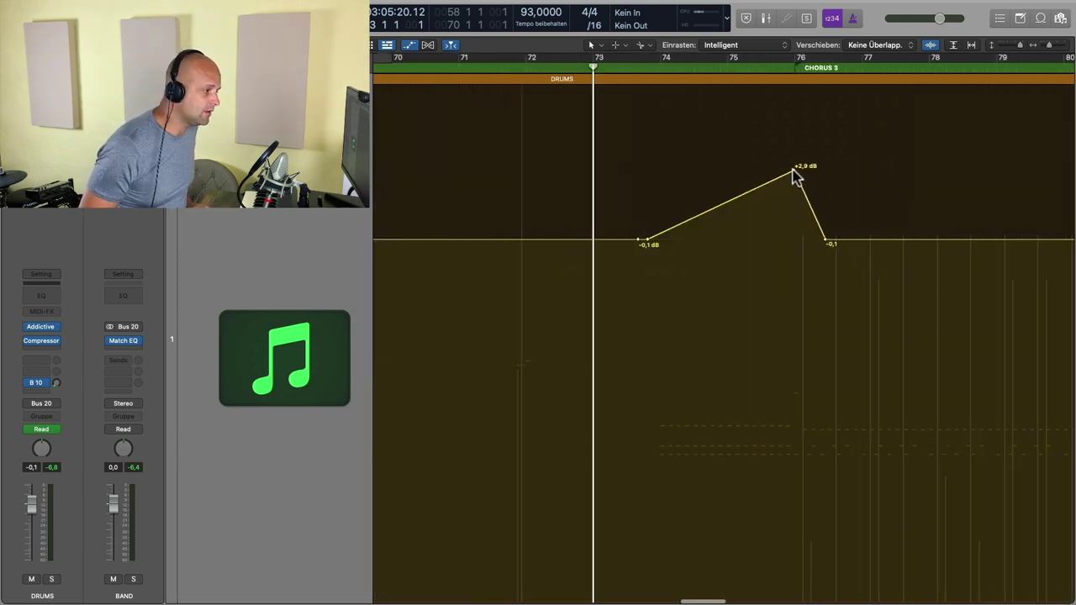
click(794, 171)
drag(794, 171, 794, 238)
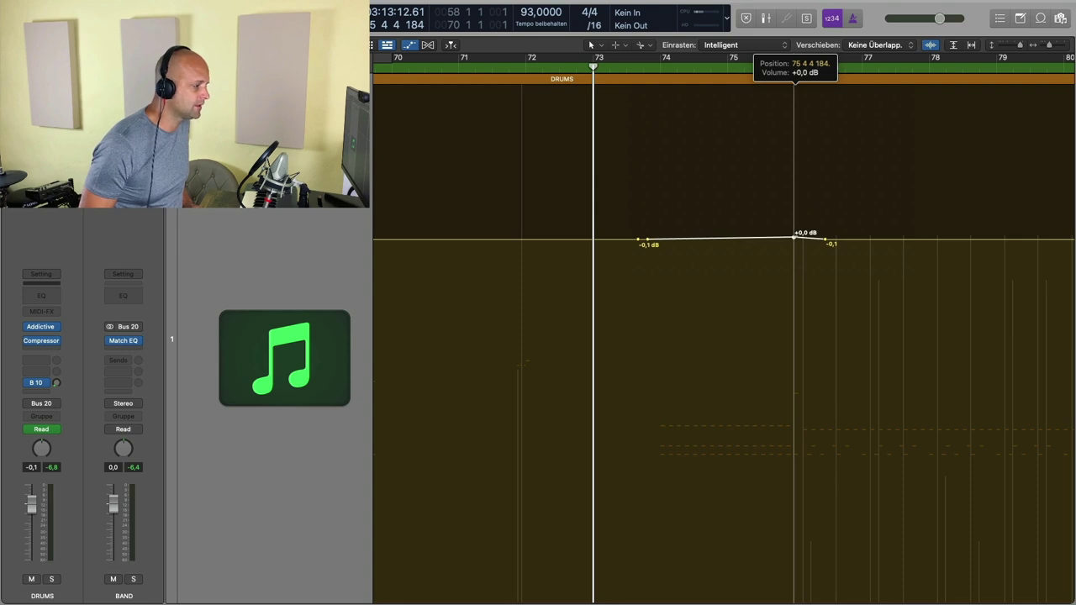
key(space)
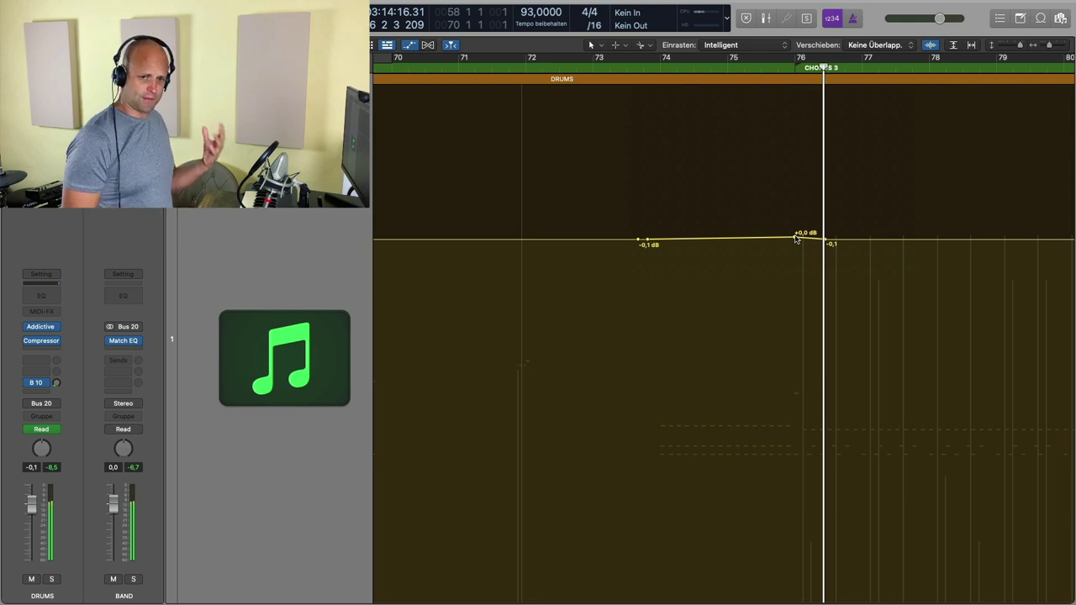
- Raise the DRUMS automation peak before Chorus 3 to +2.9 dB and play the transition
drag(795, 239, 794, 171)
click(620, 68)
key(space)
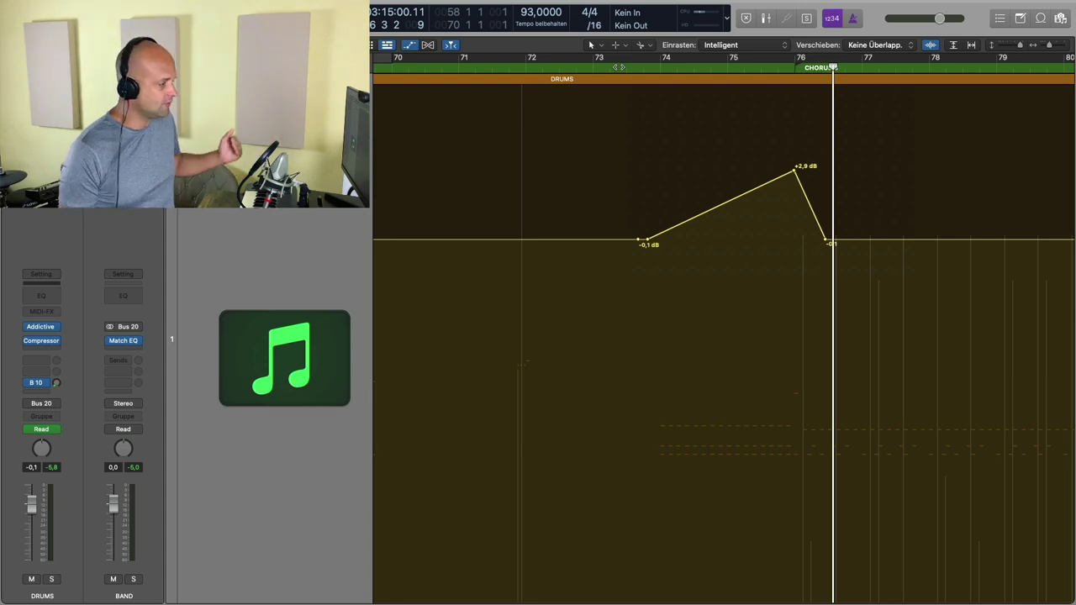
- Examine the volume automation of the AKKUS track stack at the transition into Chorus 3
scroll(845, 245, down, 1)
key(z)
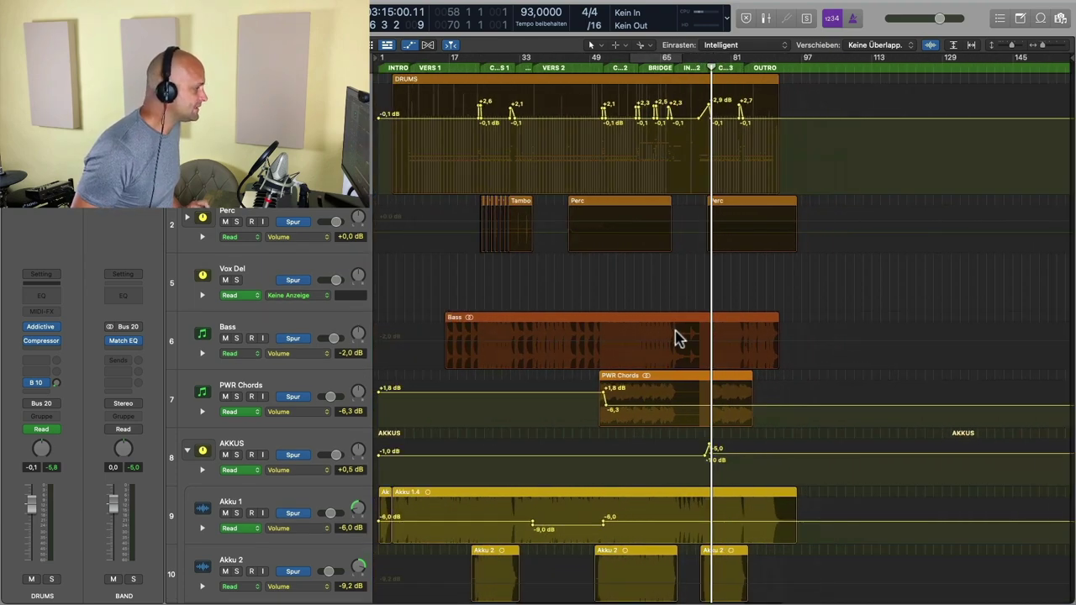
scroll(498, 358, down, 3)
scroll(498, 357, down, 3)
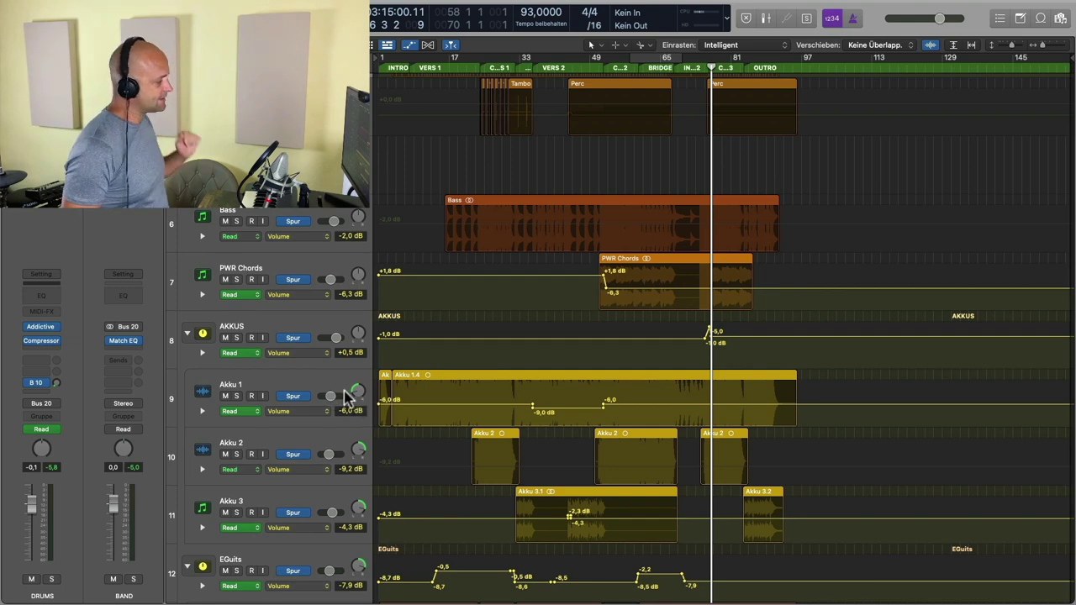
scroll(349, 395, down, 2)
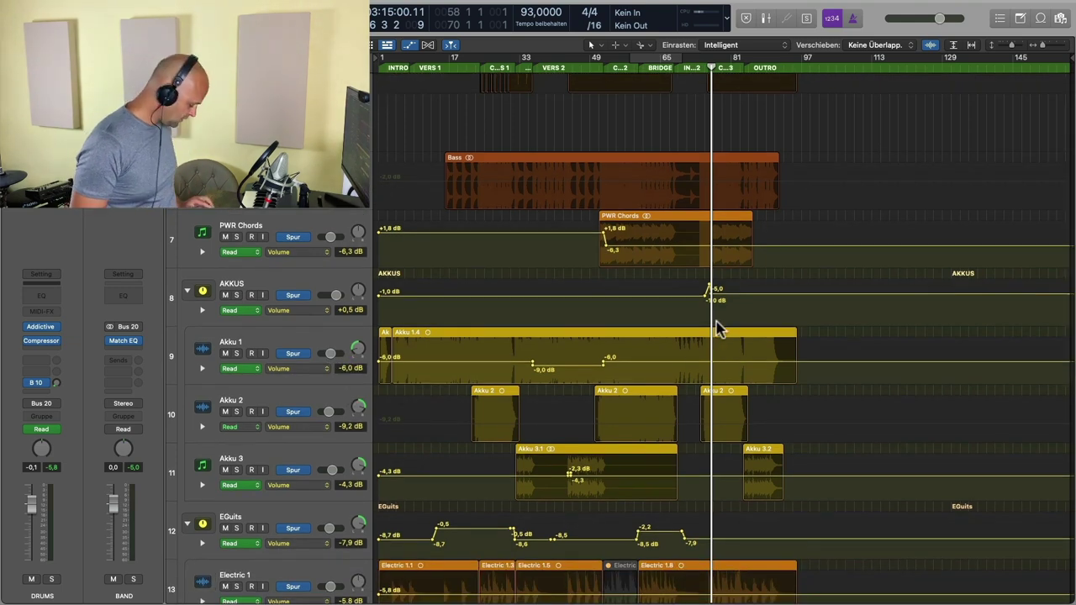
scroll(716, 328, up, 2)
scroll(715, 328, up, 1)
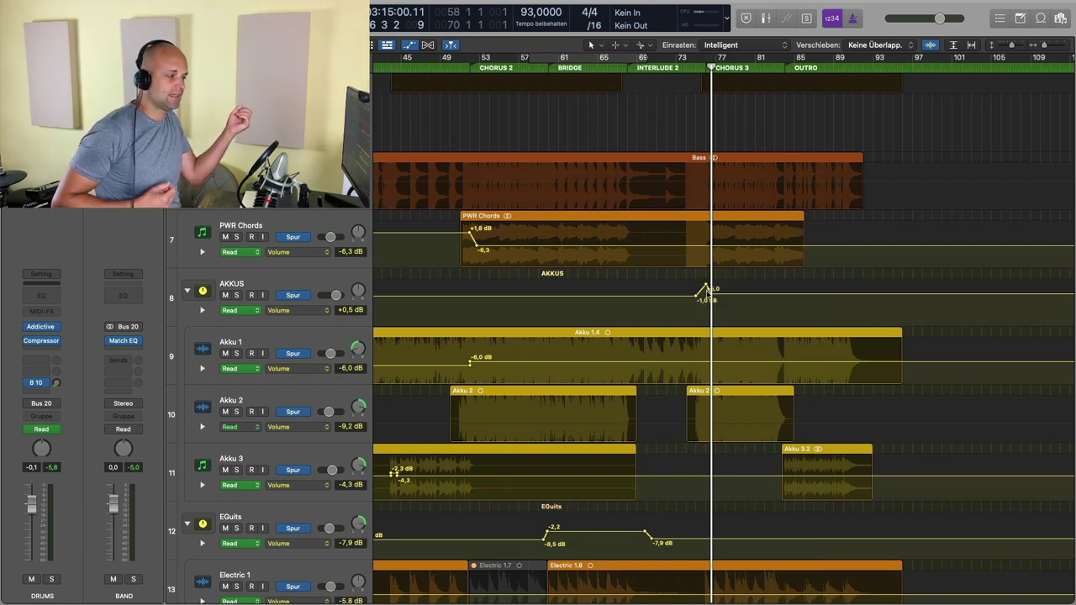
scroll(555, 402, left, 1)
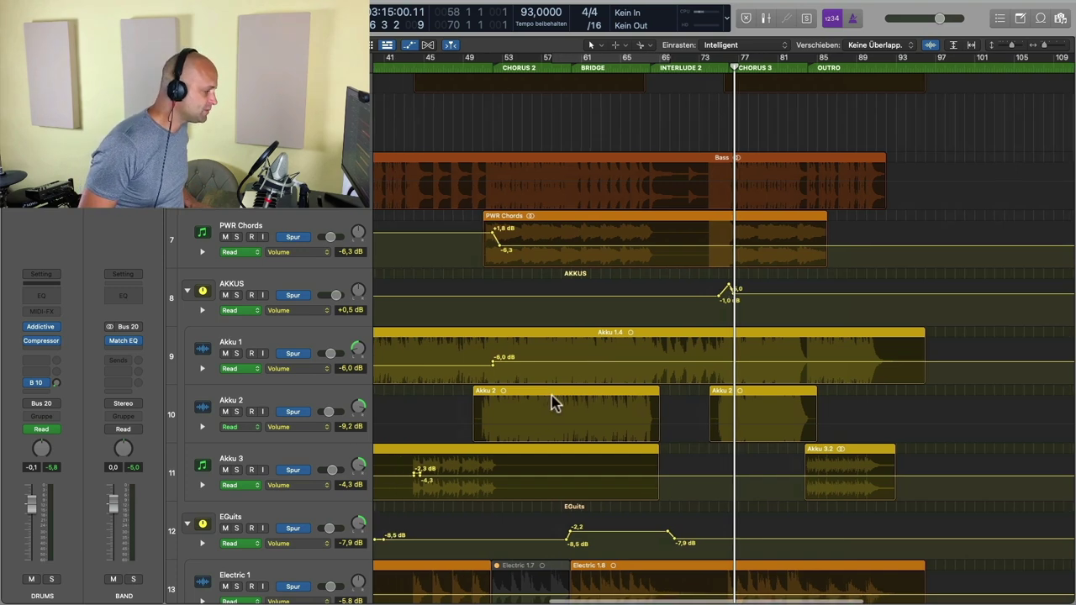
- Play the song from bar 15 and from the start of Verse 2 to hear the EGuits and Akku 1 automation
scroll(555, 402, left, 15)
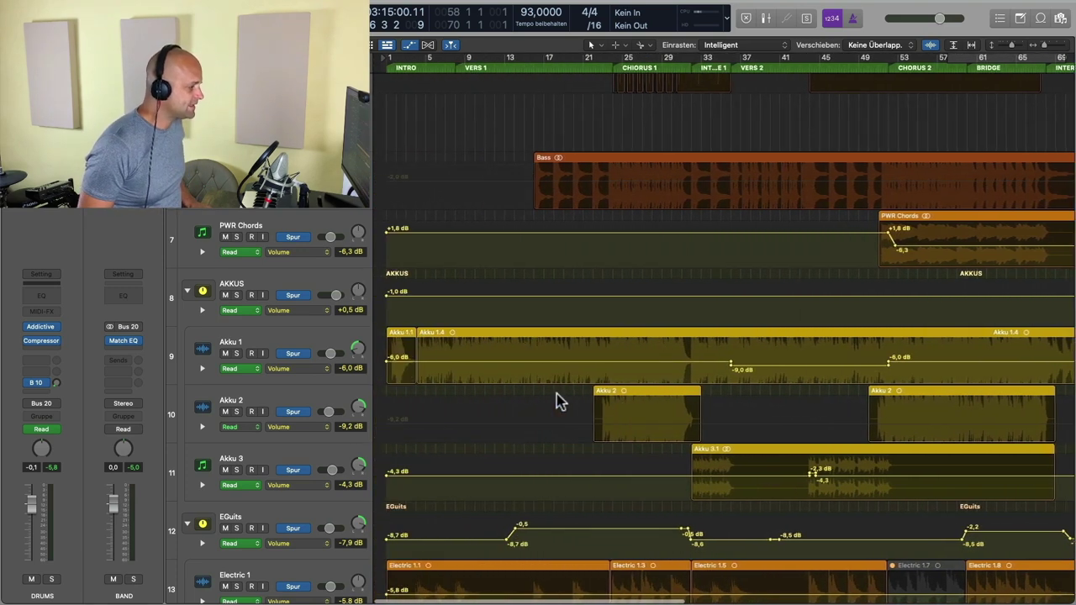
scroll(516, 395, down, 3)
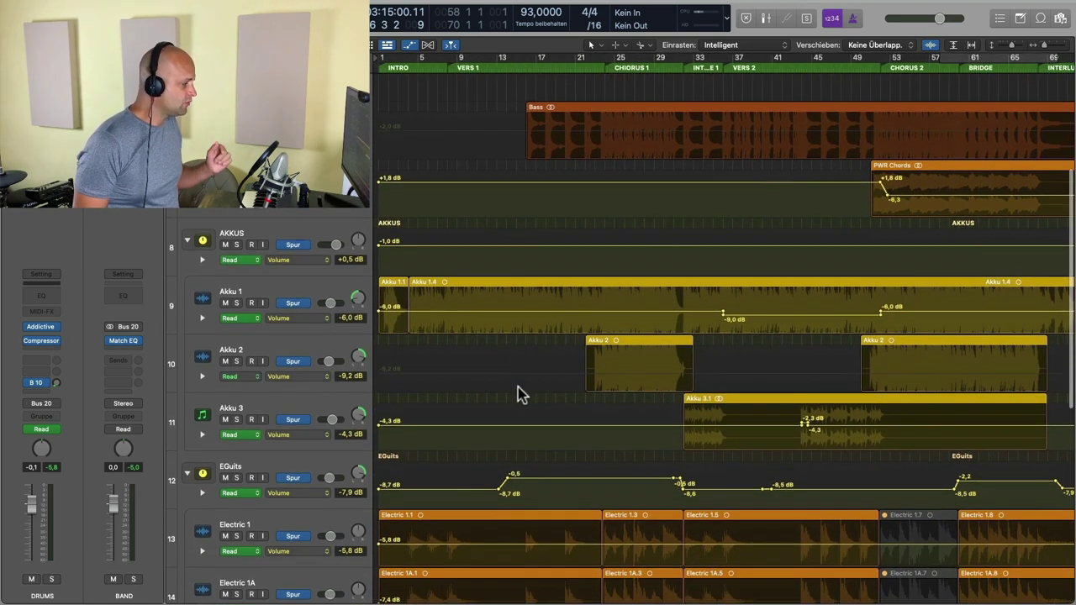
scroll(518, 395, down, 3)
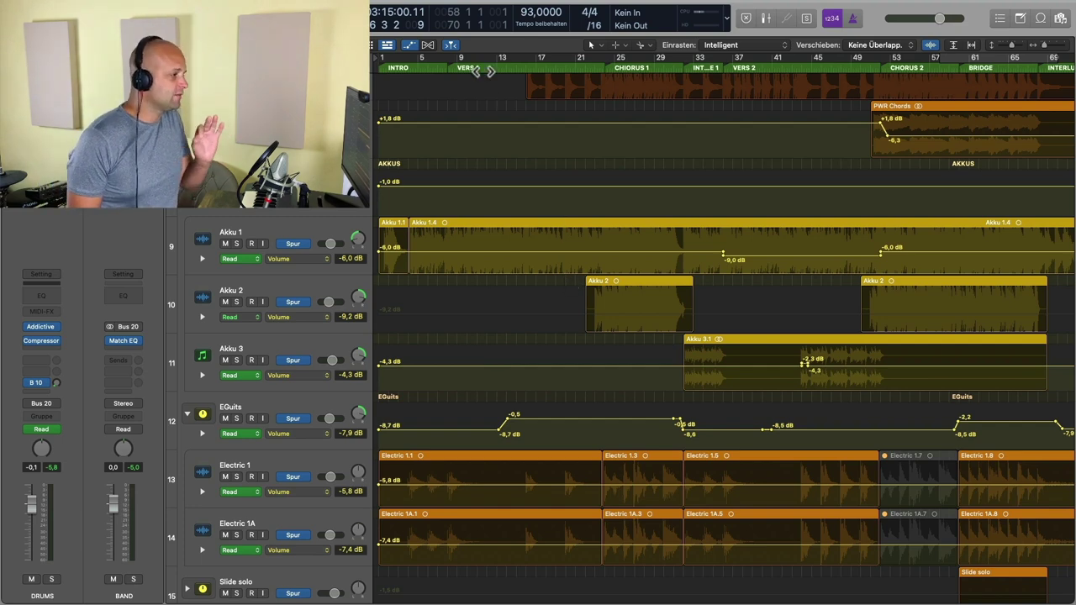
scroll(514, 104, up, 1)
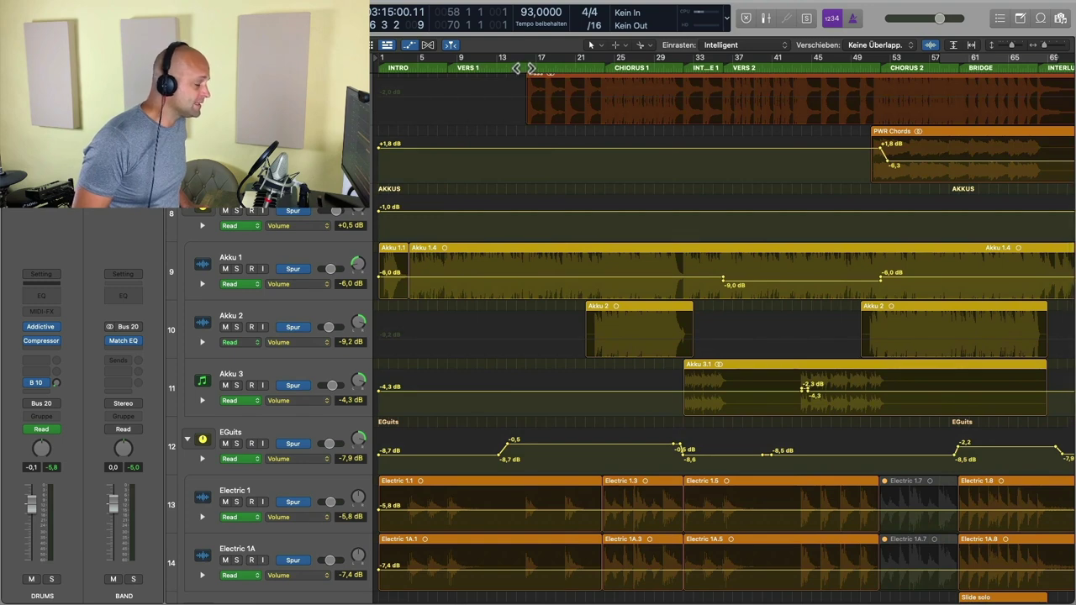
click(523, 67)
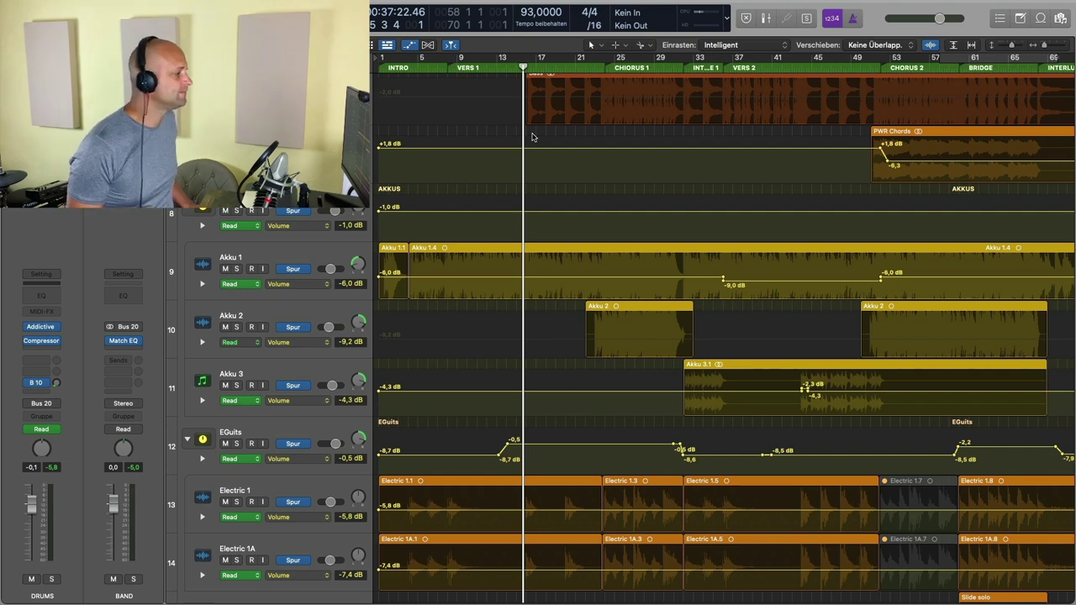
key(space)
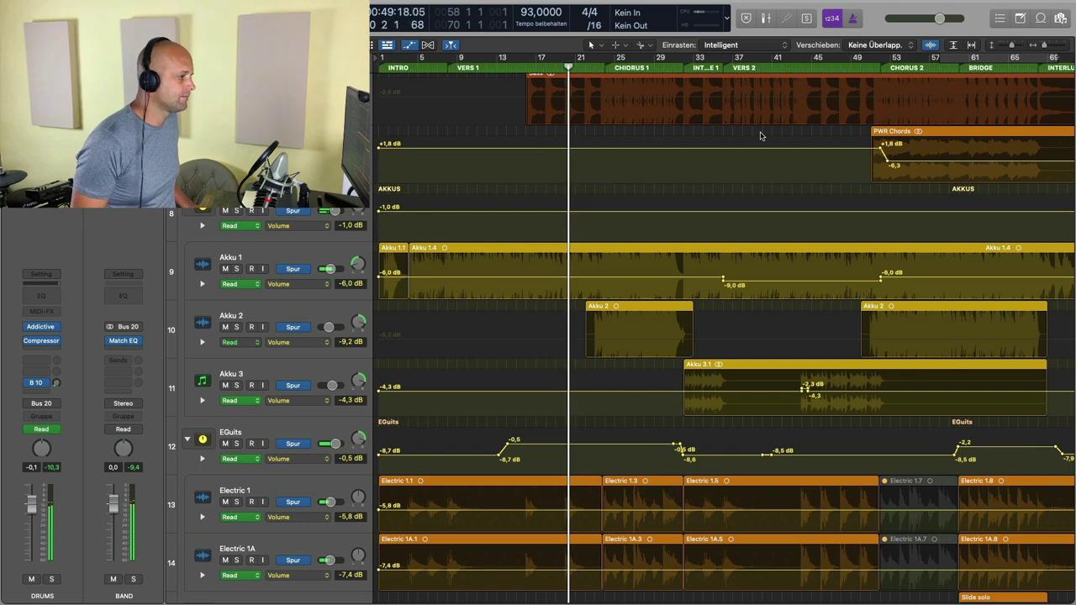
click(724, 67)
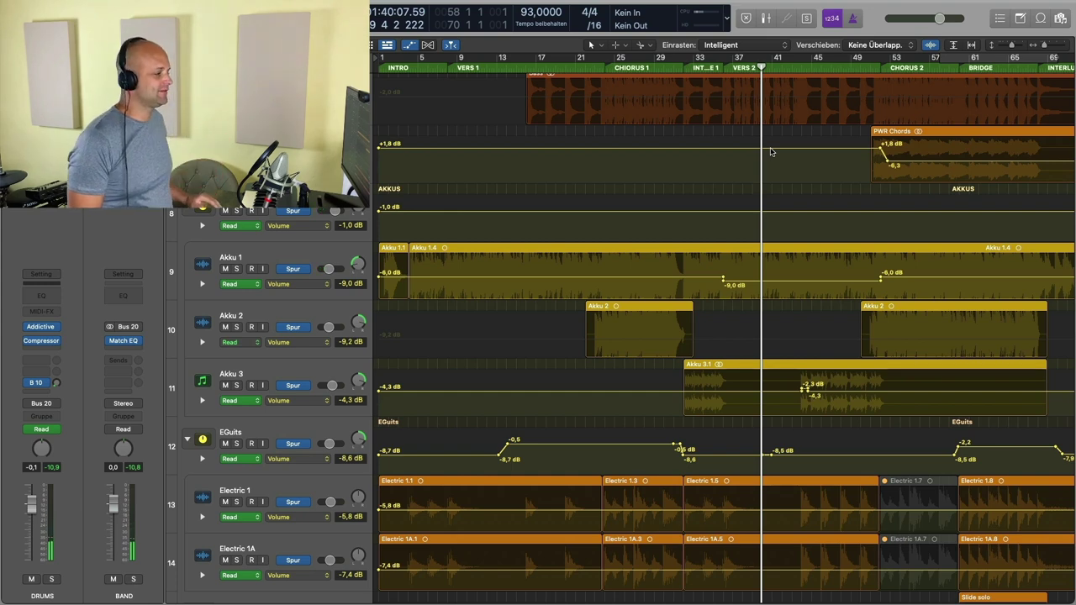
click(726, 71)
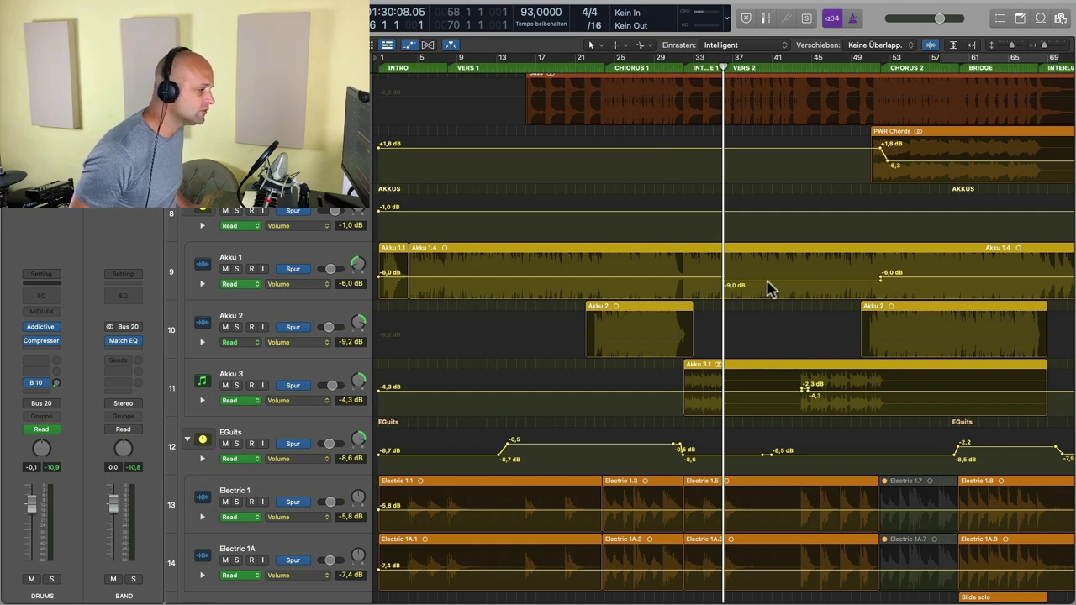
- Review the volume automation curves on the EGuits, Pad, Keys 1 and Akku 1 tracks across the song
scroll(769, 288, down, 8)
scroll(770, 288, down, 7)
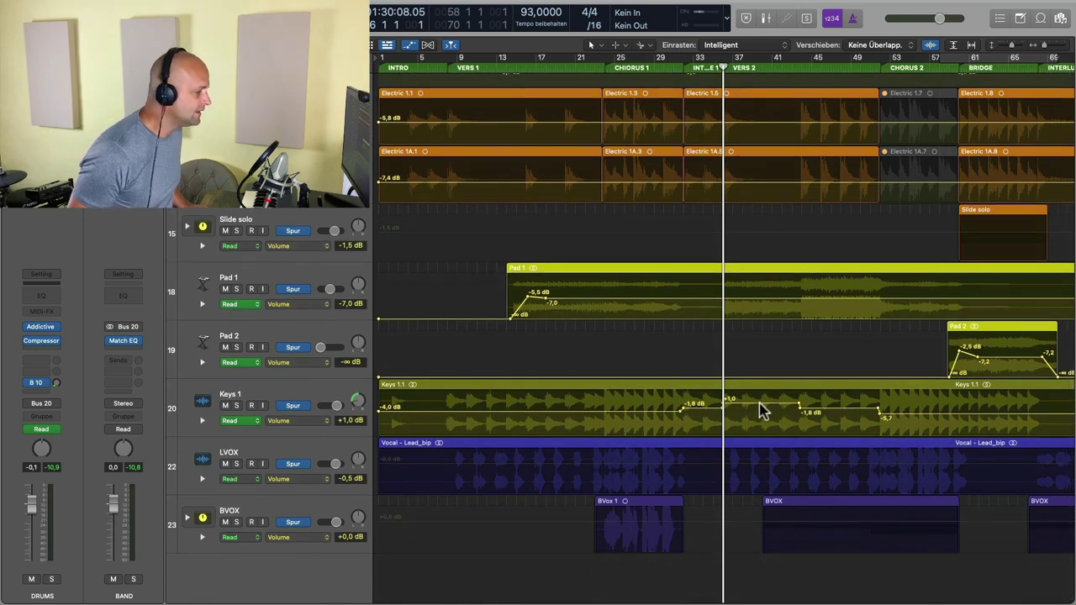
scroll(759, 410, up, 2)
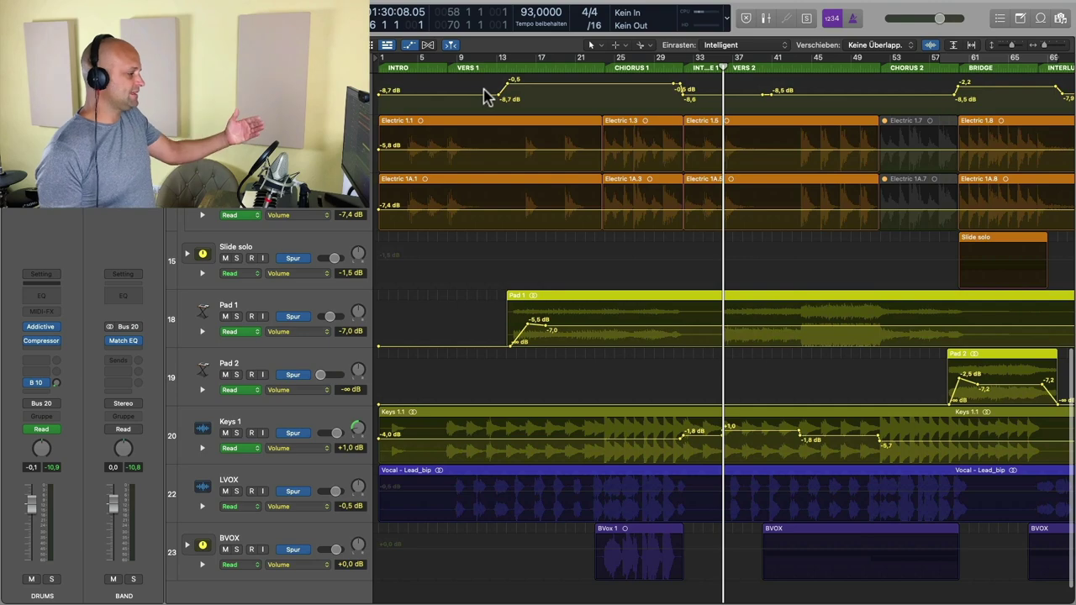
scroll(483, 158, up, 5)
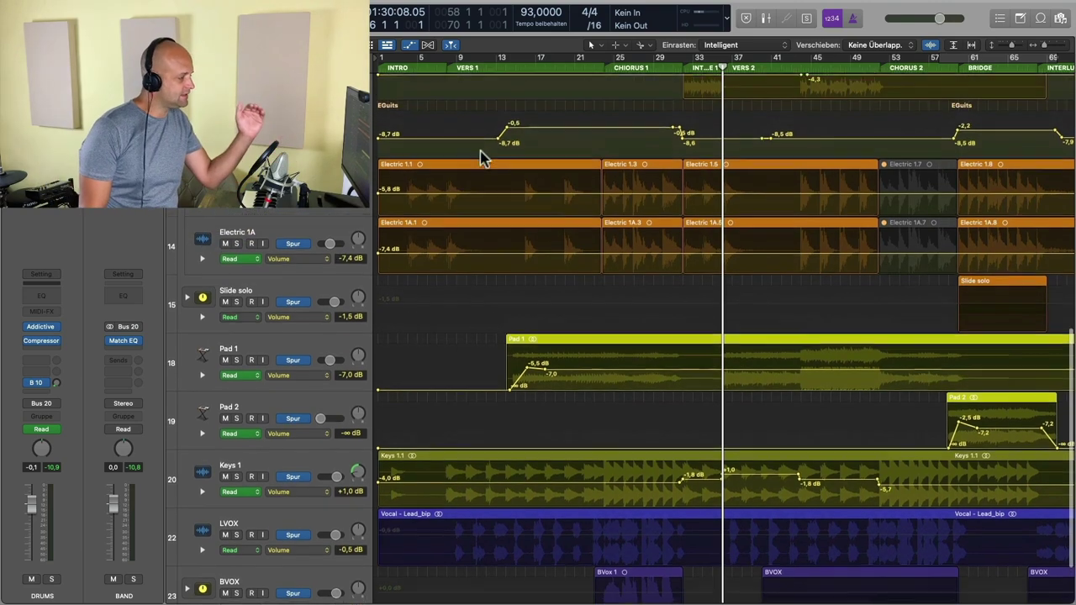
scroll(484, 158, up, 4)
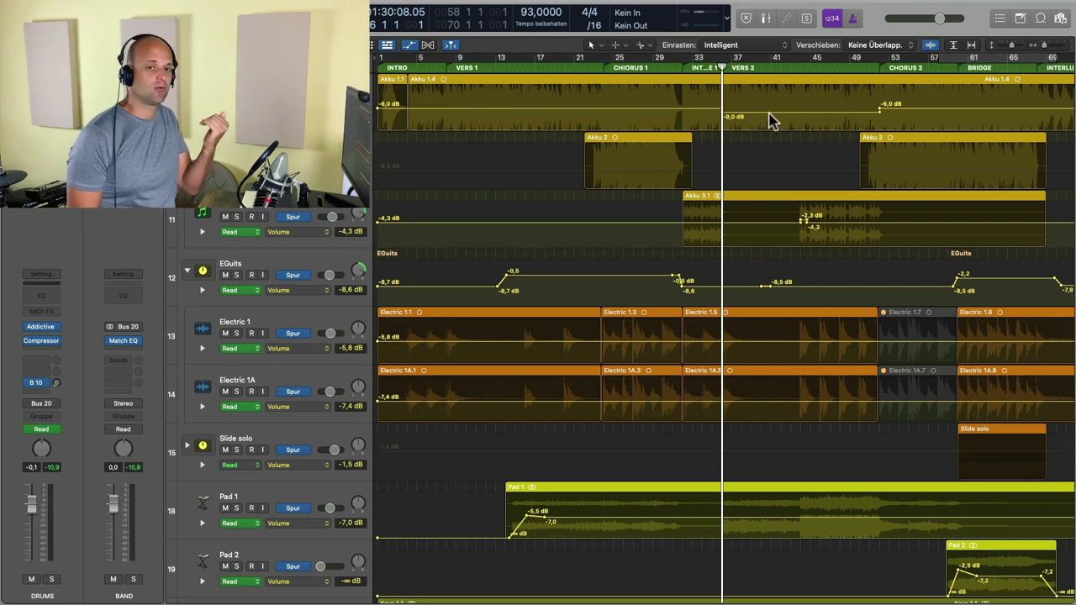
scroll(770, 116, down, 10)
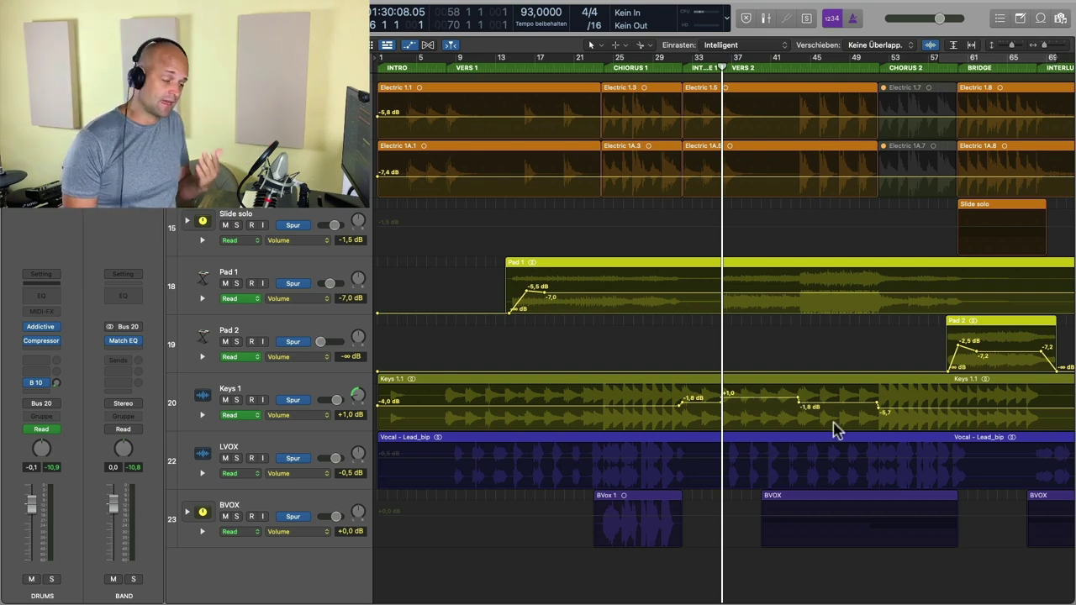
- Hide the automation curves in the arrangement around Verse 2 and Chorus 2
scroll(875, 430, right, 5)
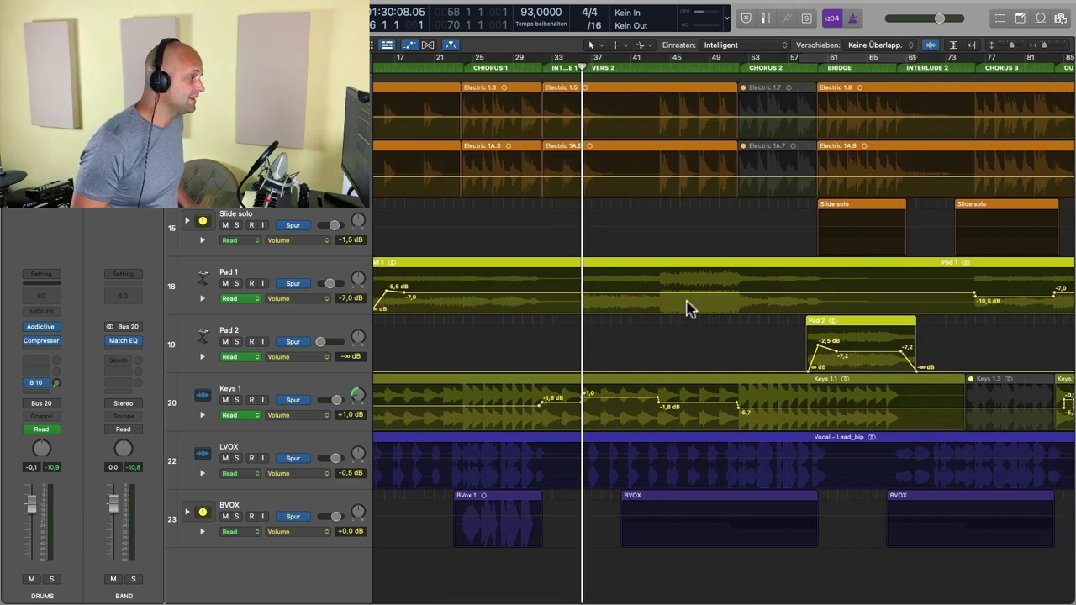
key(a)
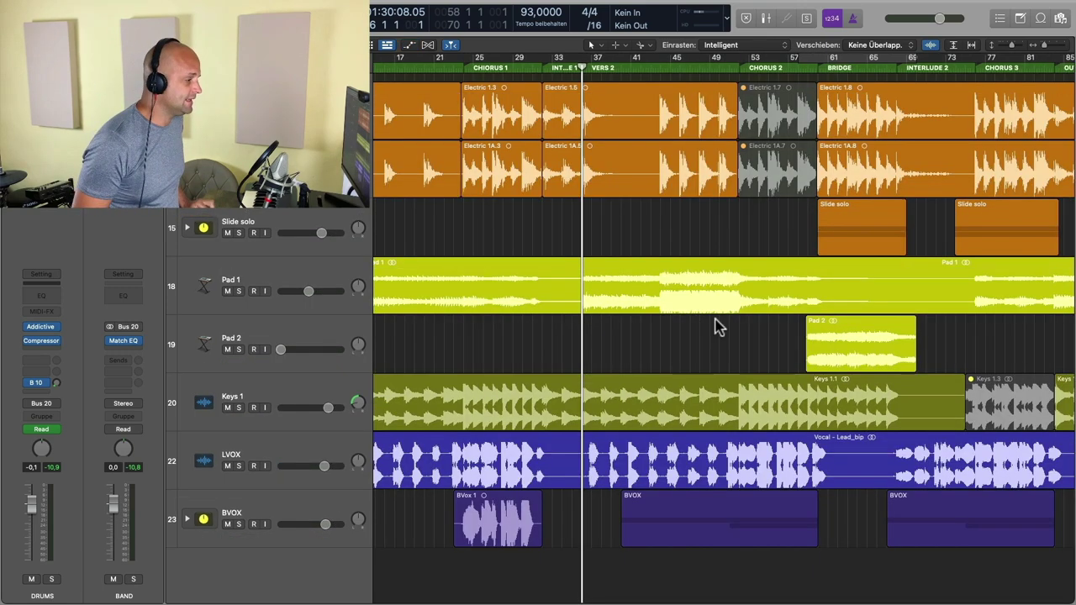
- Play the start of Chorus 1 with the EGuits stack soloed, and return to the full mix
scroll(710, 323, up, 10)
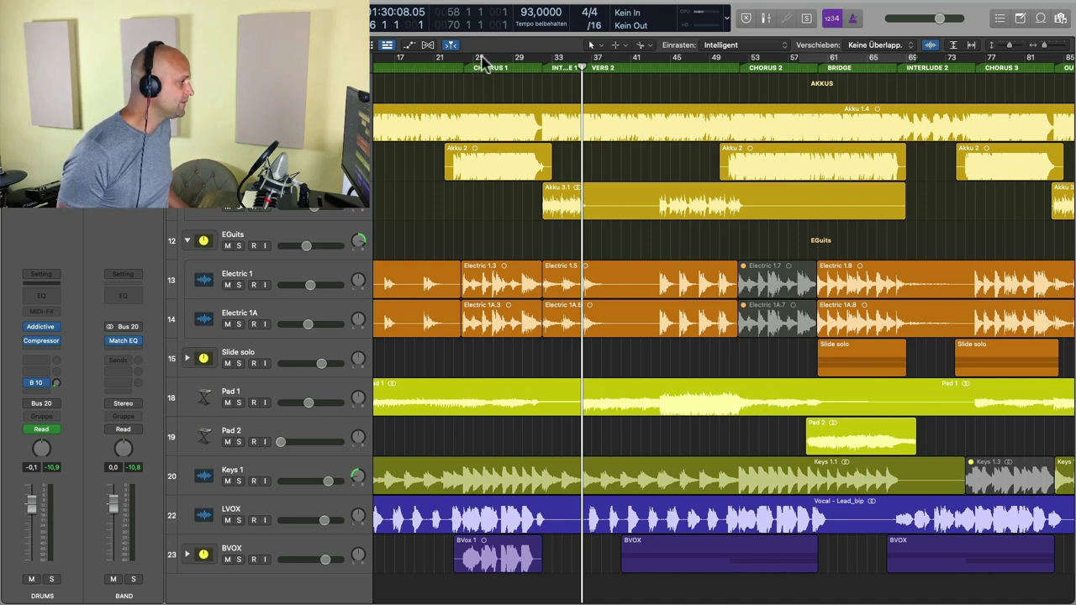
click(238, 246)
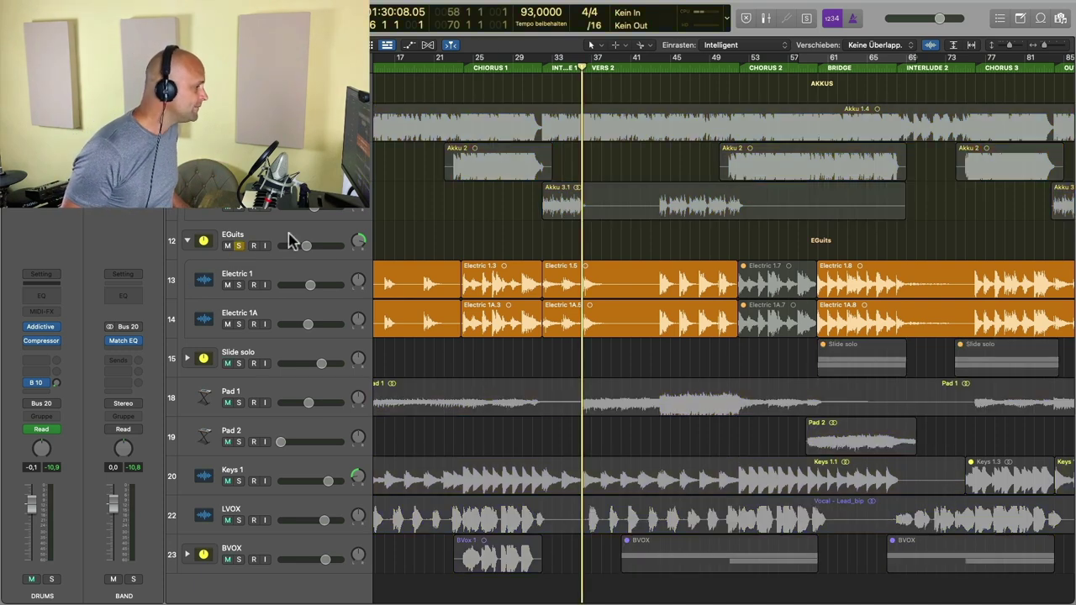
click(464, 67)
key(space)
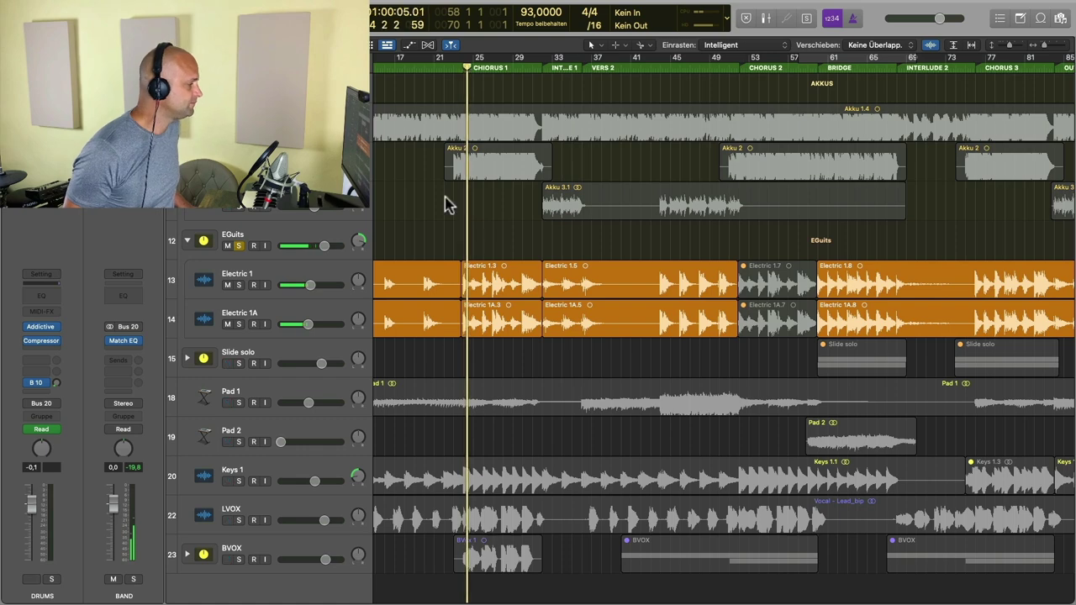
click(238, 246)
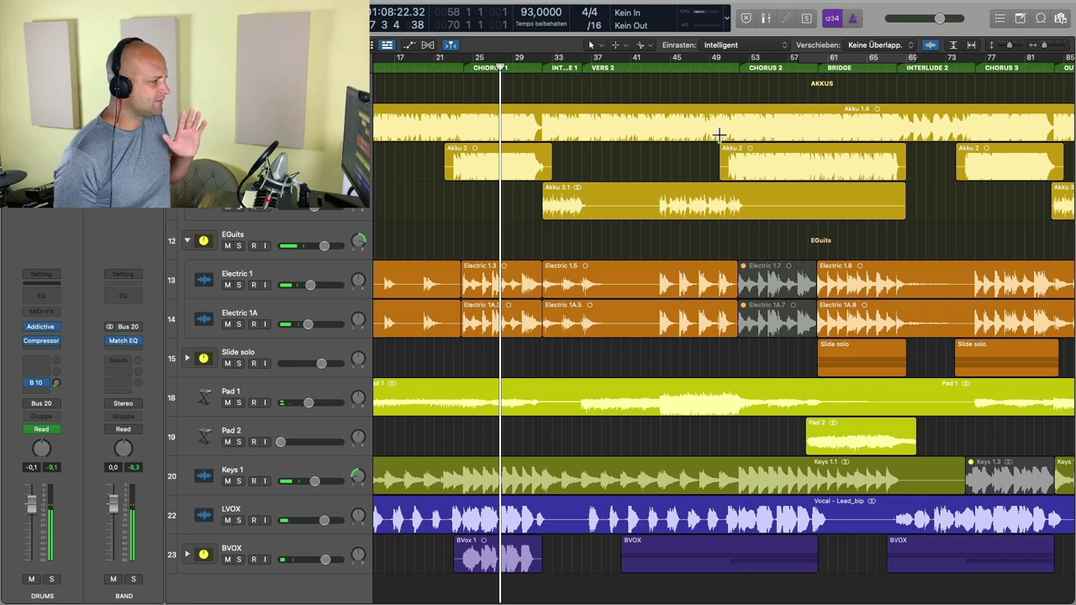
- Select the Akku 3 track and play the second half of Verse 2 from just before bar 44
click(747, 65)
scroll(799, 273, right, 3)
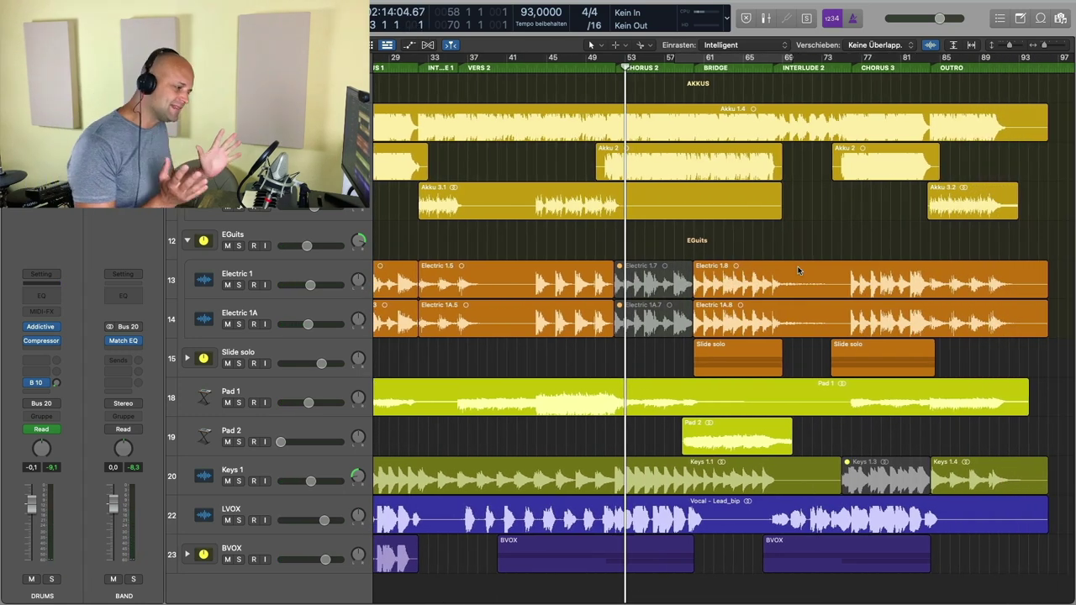
scroll(797, 269, down, 2)
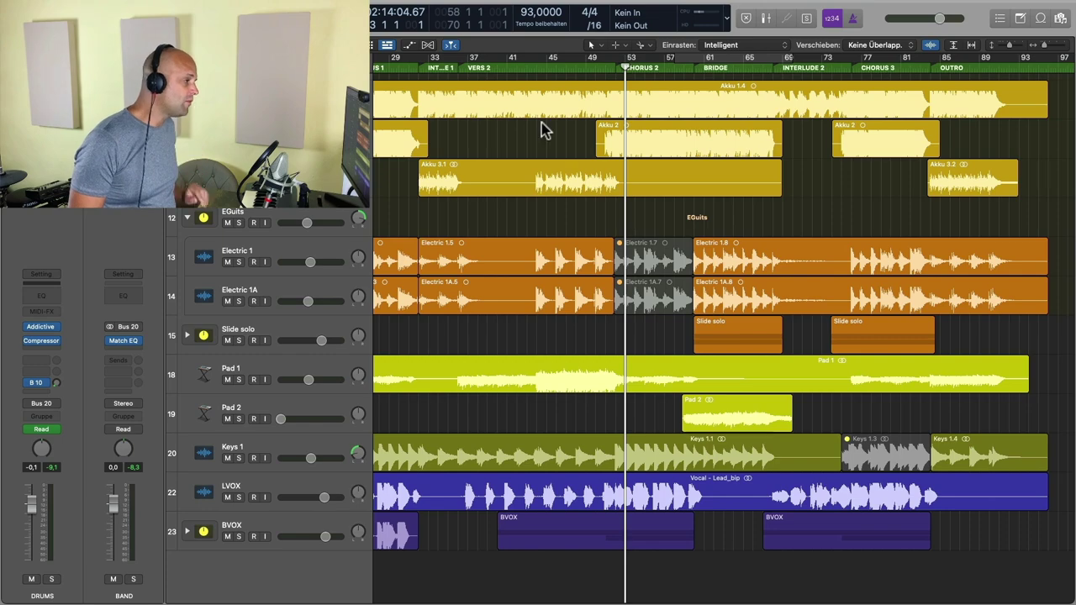
click(537, 67)
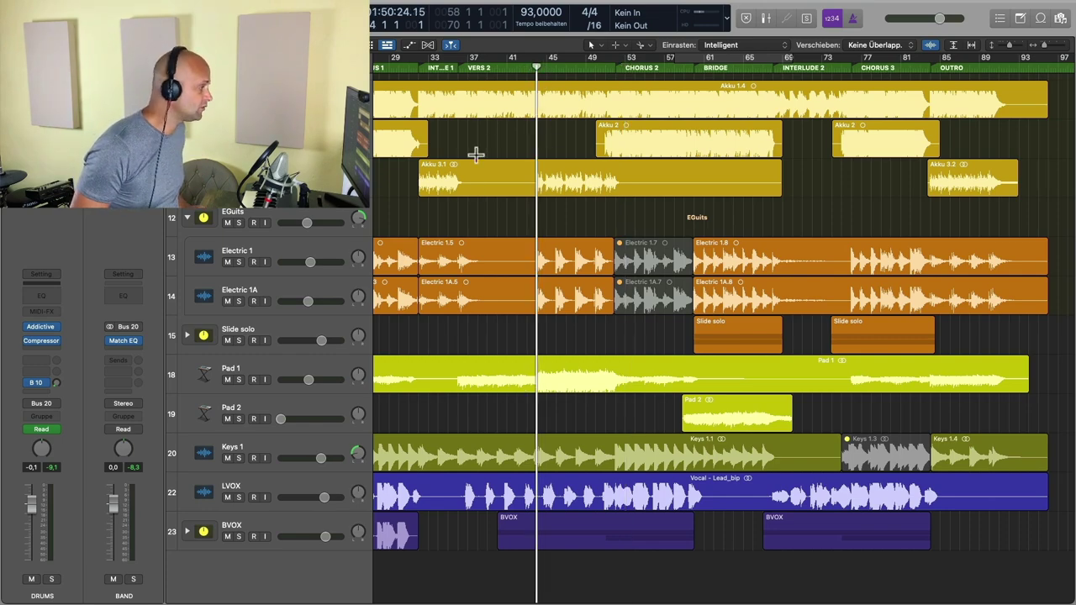
scroll(509, 222, right, 3)
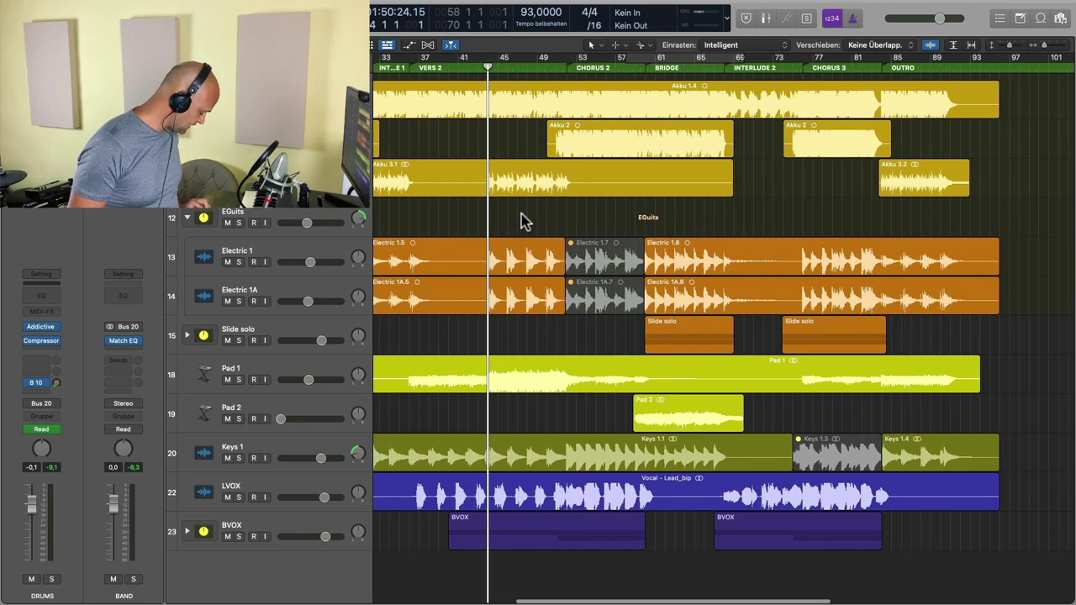
scroll(523, 217, up, 3)
scroll(528, 217, up, 1)
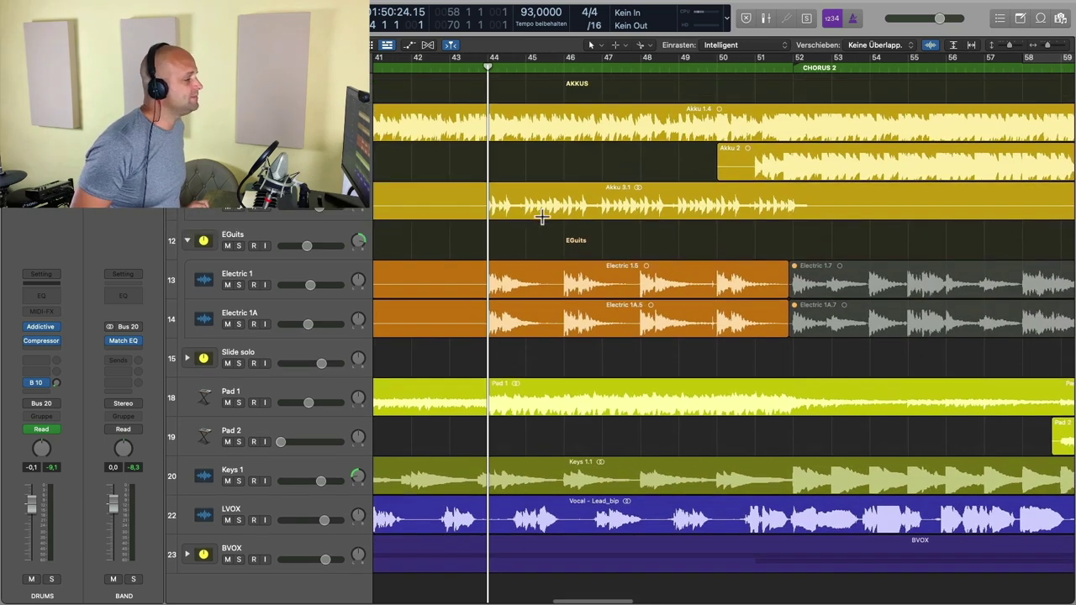
scroll(538, 217, left, 3)
click(588, 70)
click(409, 211)
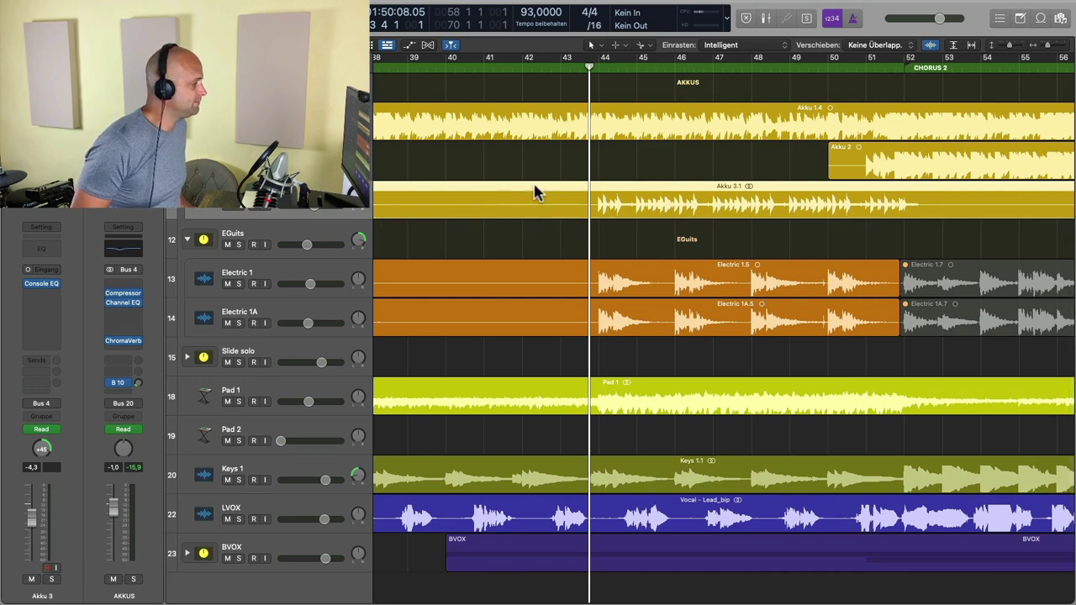
key(space)
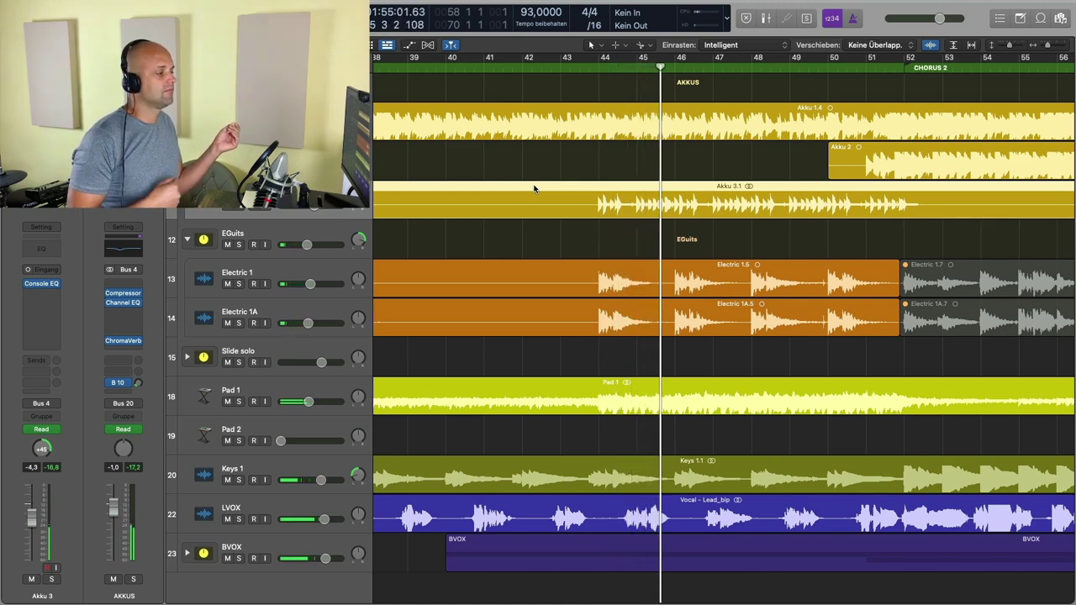
- Solo Akku 3 and split its region between bars 44 and 50, muting every second phrase
click(239, 208)
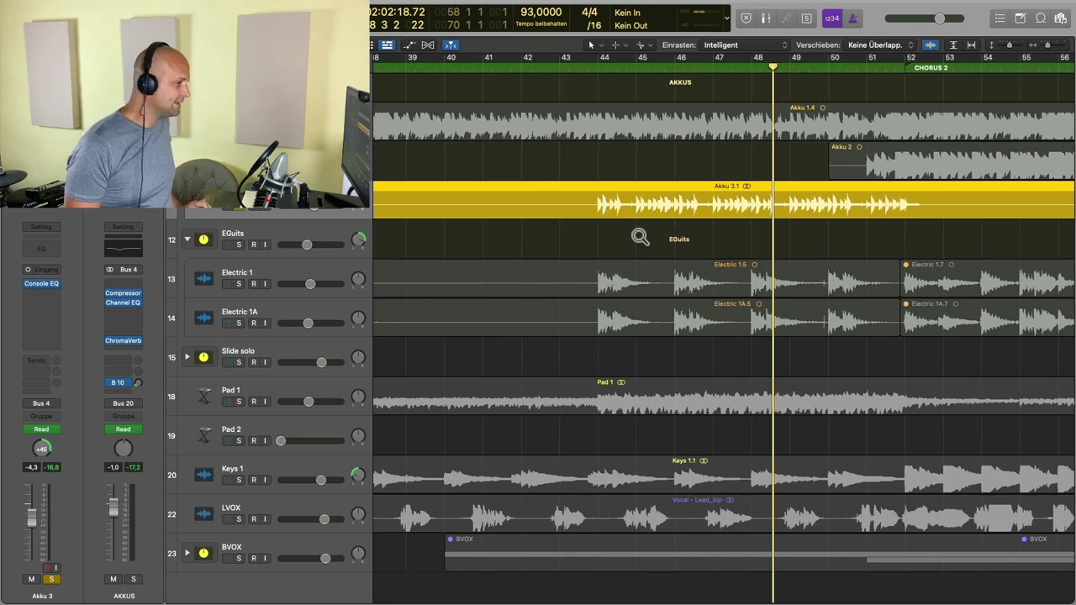
key(super+Right)
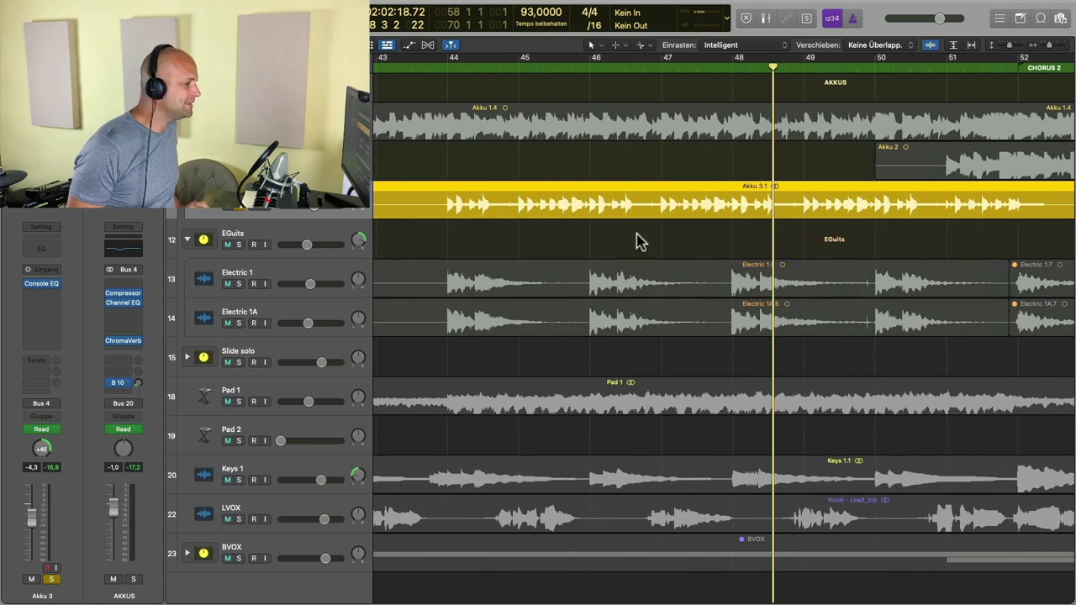
click(446, 68)
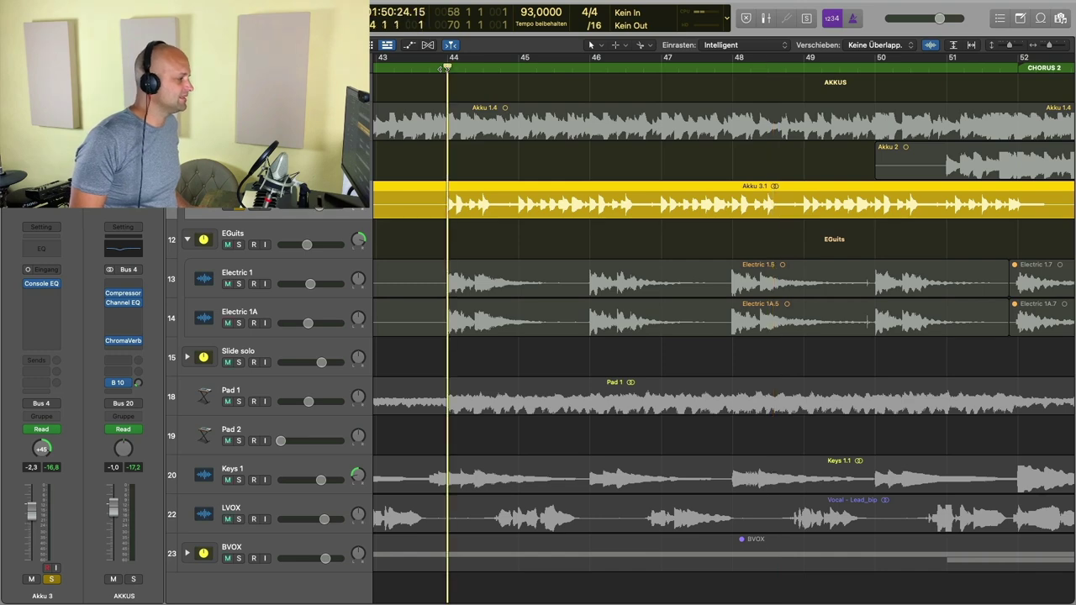
key(super+t)
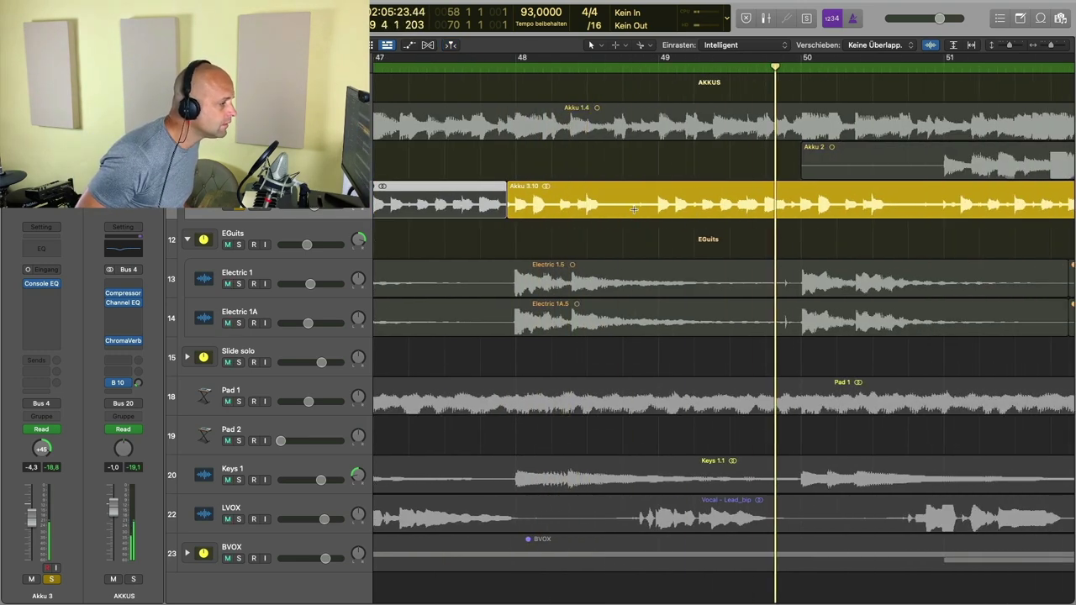
drag(631, 206, 792, 220)
key(super+t)
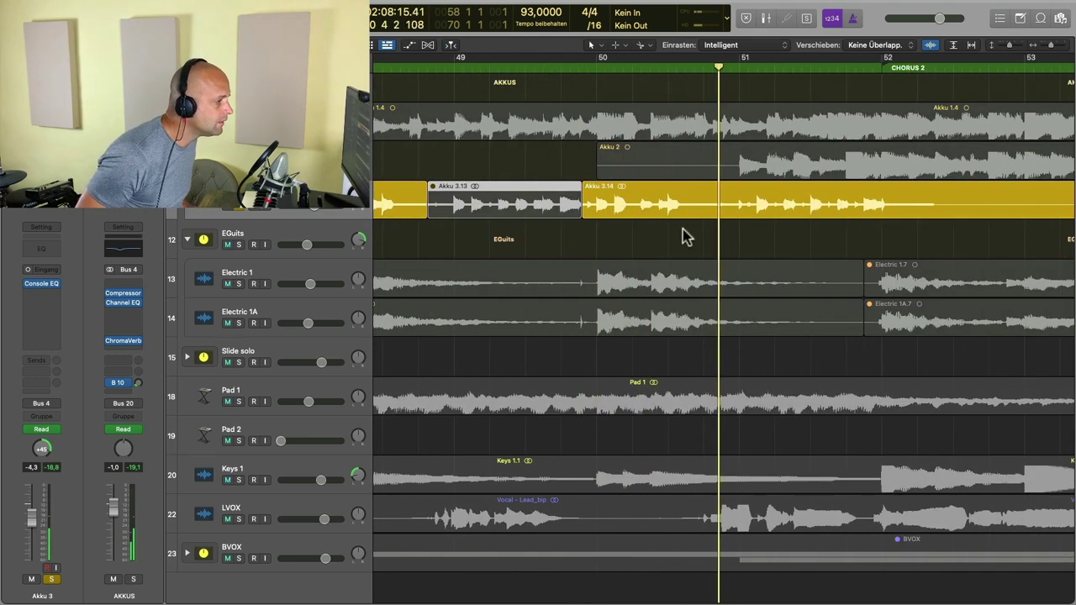
- Remove the Akku 3 solo and play the passage from bar 44 in the full mix with the cut phrases muted
key(super+Left)
key(super+a)
key(space)
key(space)
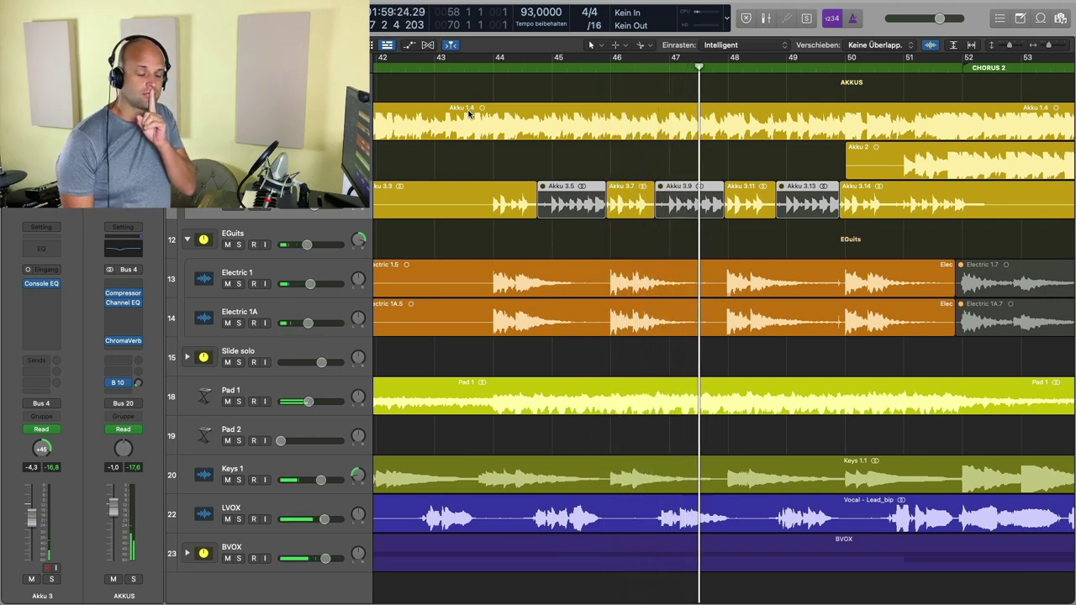
- Unmute the cut Akku 3 phrases and play the passage again from bar 44 for comparison
key(ctrl+m)
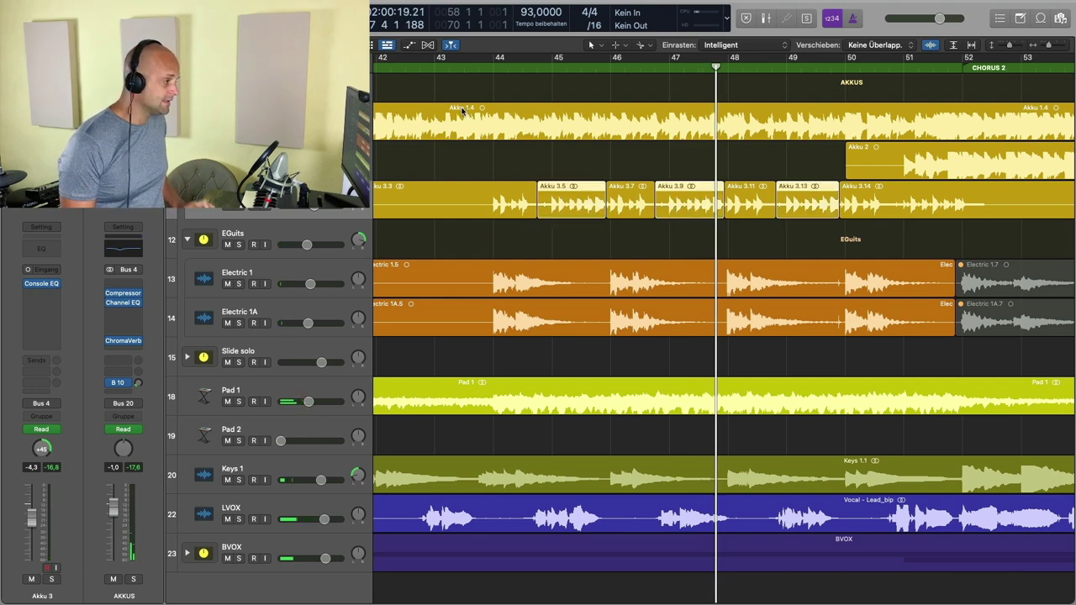
key(space)
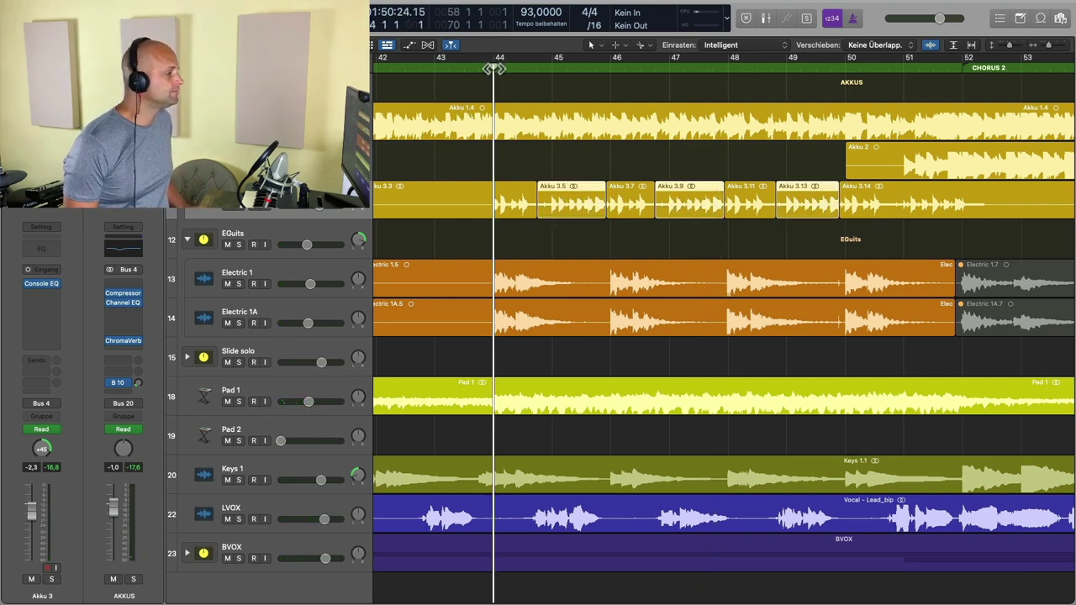
key(space)
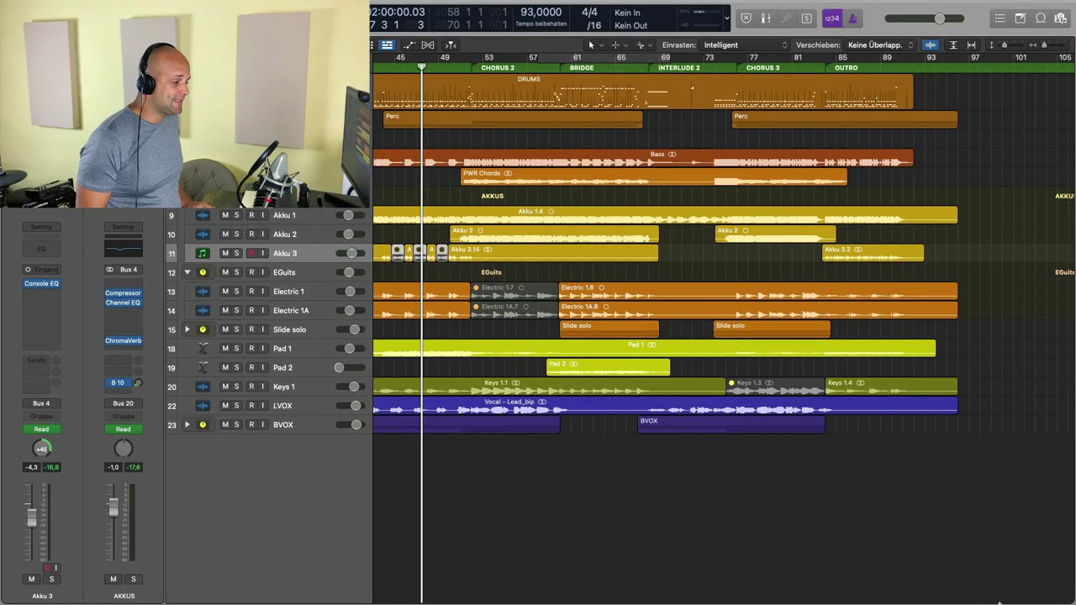
- Show the track automation, solo Keys 1 and play it from the start of the Outro
click(308, 392)
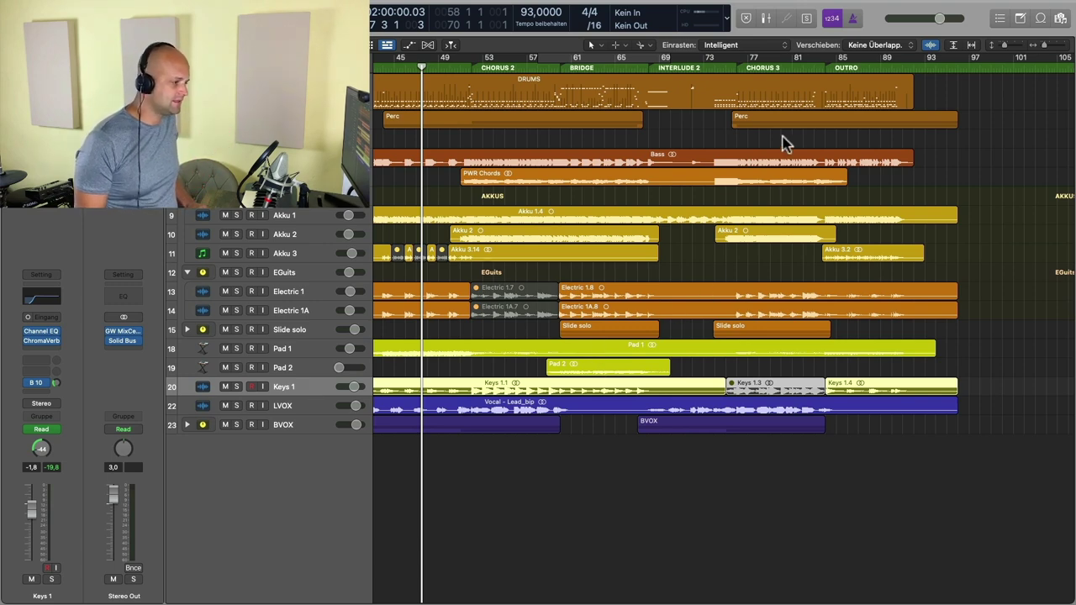
key(a)
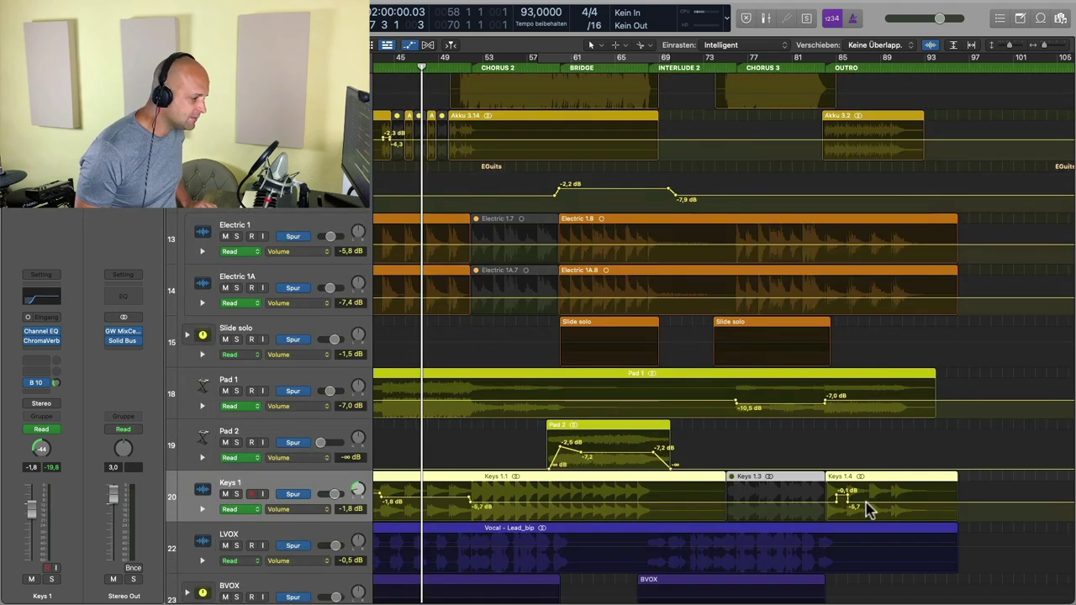
key(s)
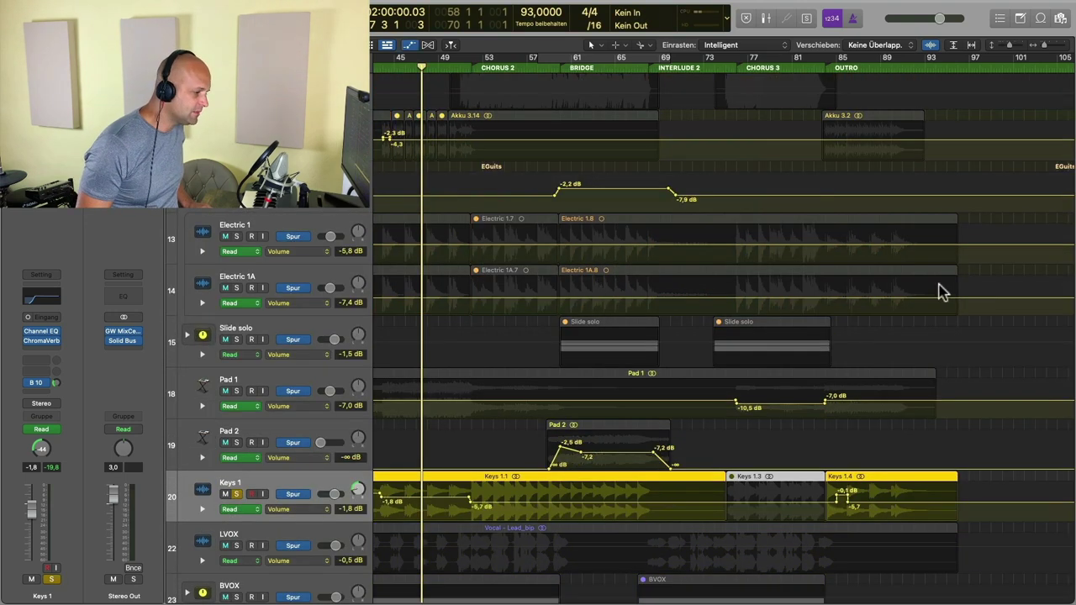
double_click(828, 69)
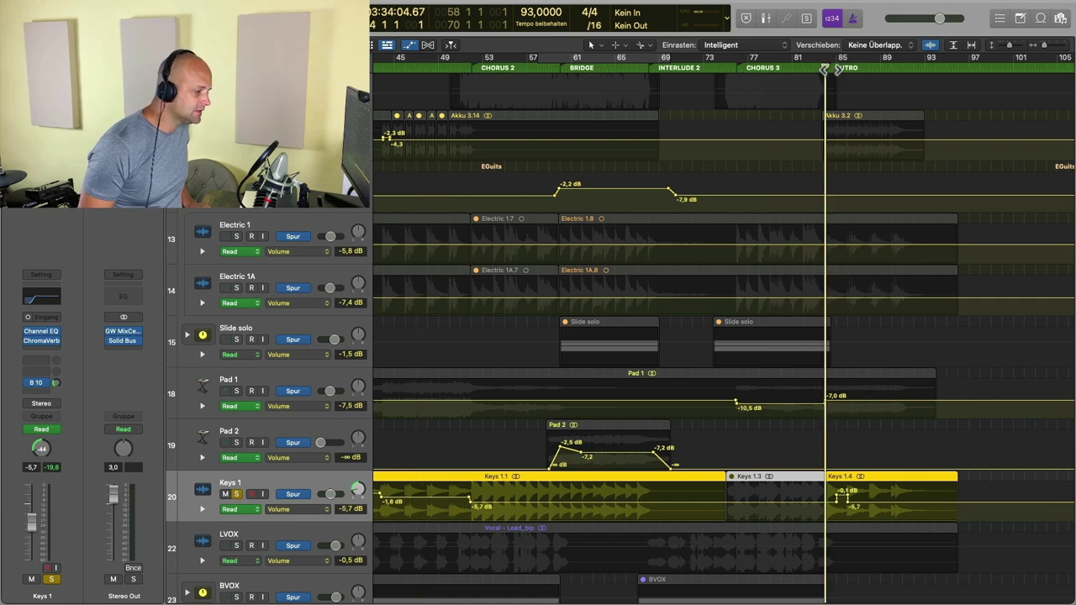
scroll(858, 202, right, 5)
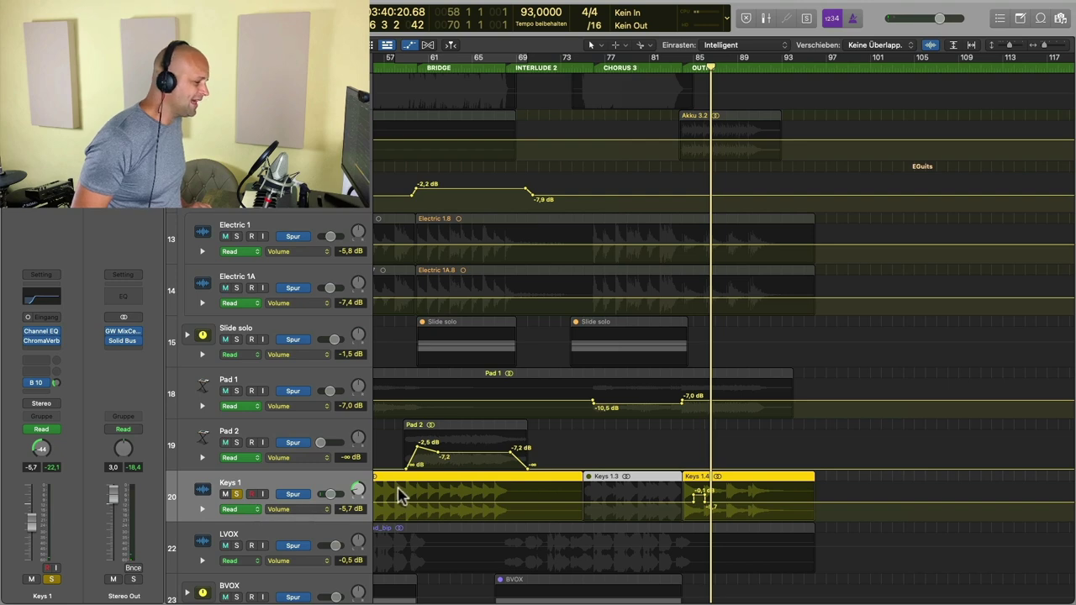
- Raise the boosted section of the Keys 1 volume automation around bars 85 to 86 to +0.5 dB
scroll(399, 493, down, 3)
scroll(399, 494, up, 1)
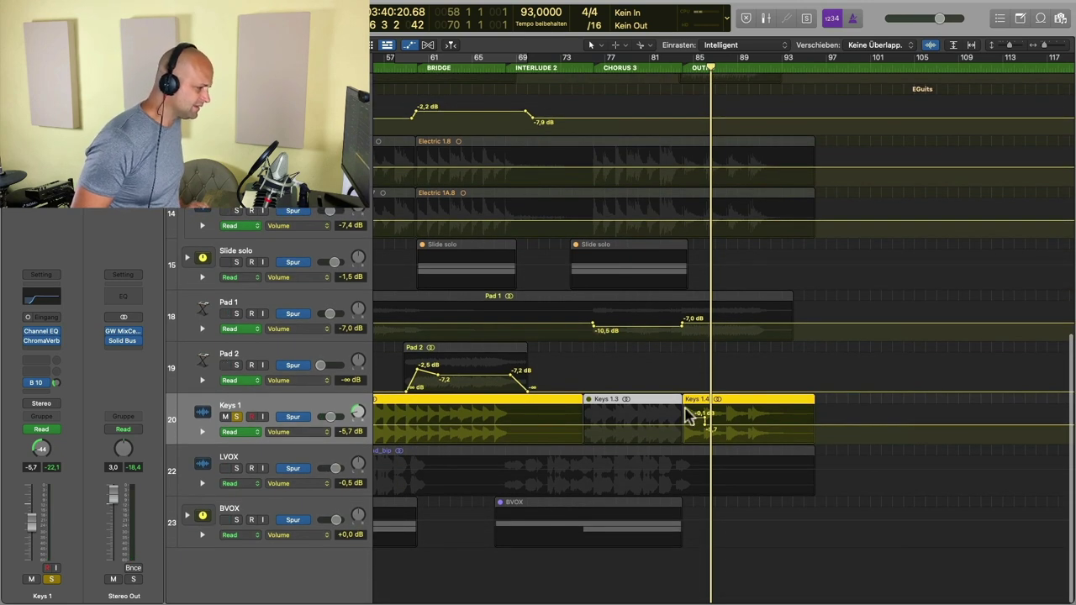
drag(673, 397, 807, 461)
drag(523, 228, 521, 223)
drag(493, 325, 489, 324)
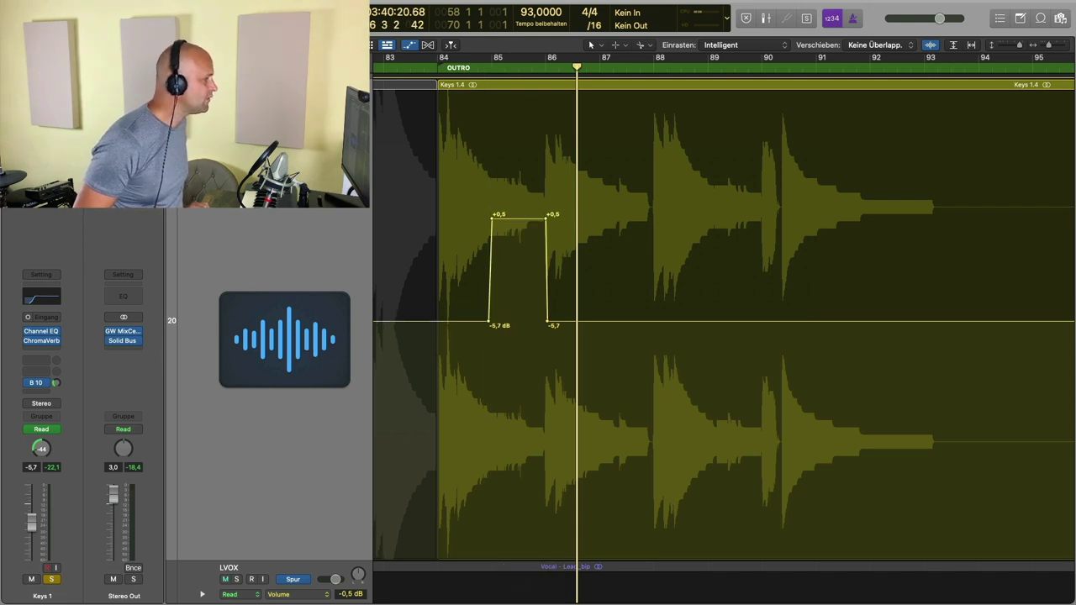
- Remove the Keys 1 solo, raise its Outro volume boost to +4.1 dB and play the transition in the full mix
key(z)
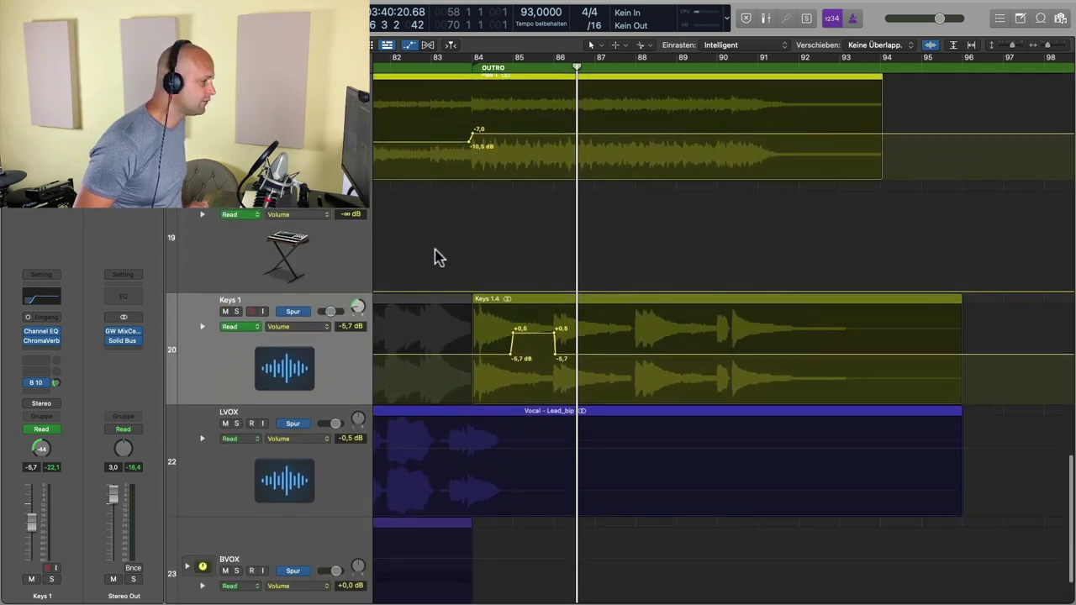
key(super+Left)
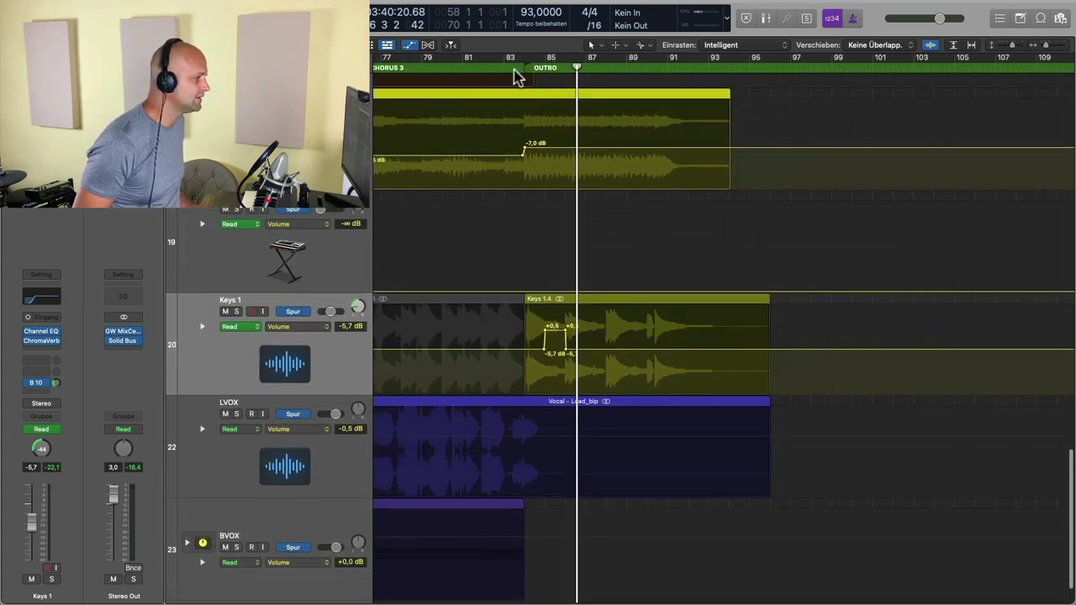
click(517, 72)
key(space)
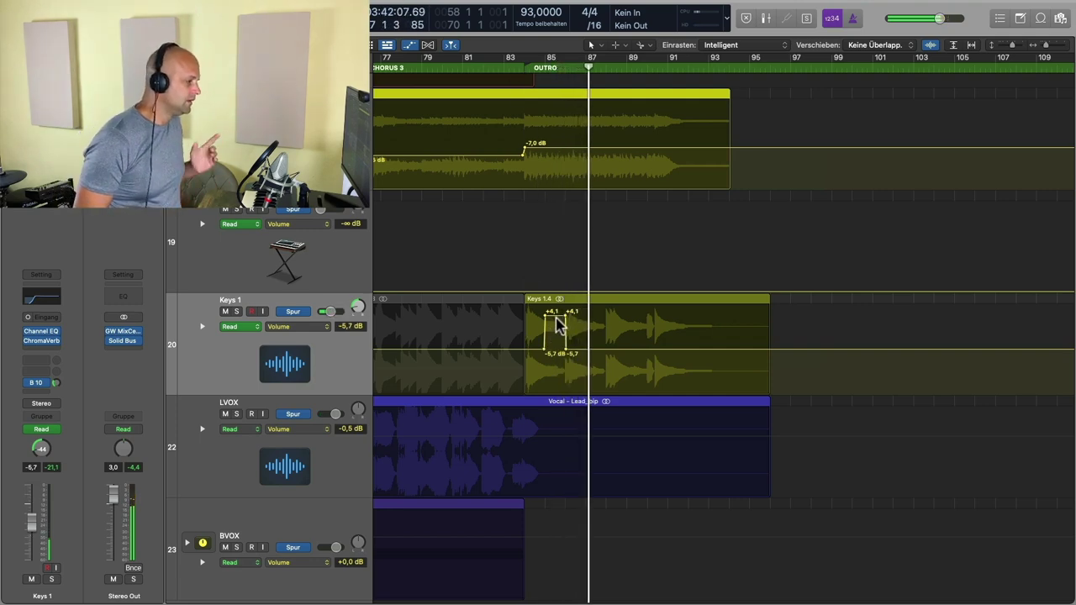
- Lower the boosted Keys 1 automation section in the Outro to -5.2 dB and play the transition for comparison
drag(560, 328, 560, 359)
click(534, 71)
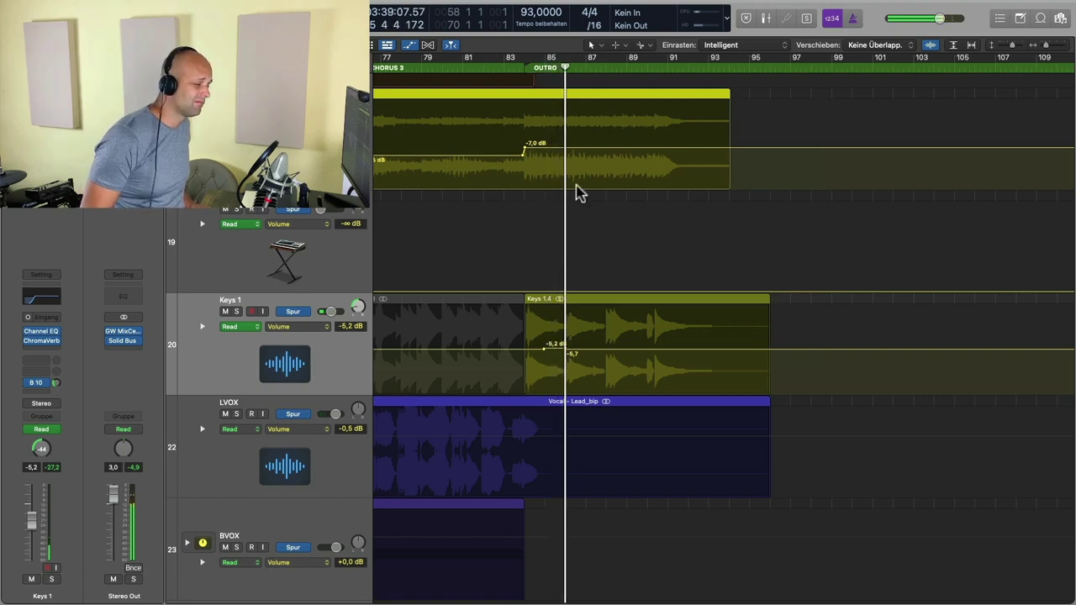
- Examine the volume automation of the tracks across the whole song, up to the DRUMS stack
scroll(721, 202, up, 10)
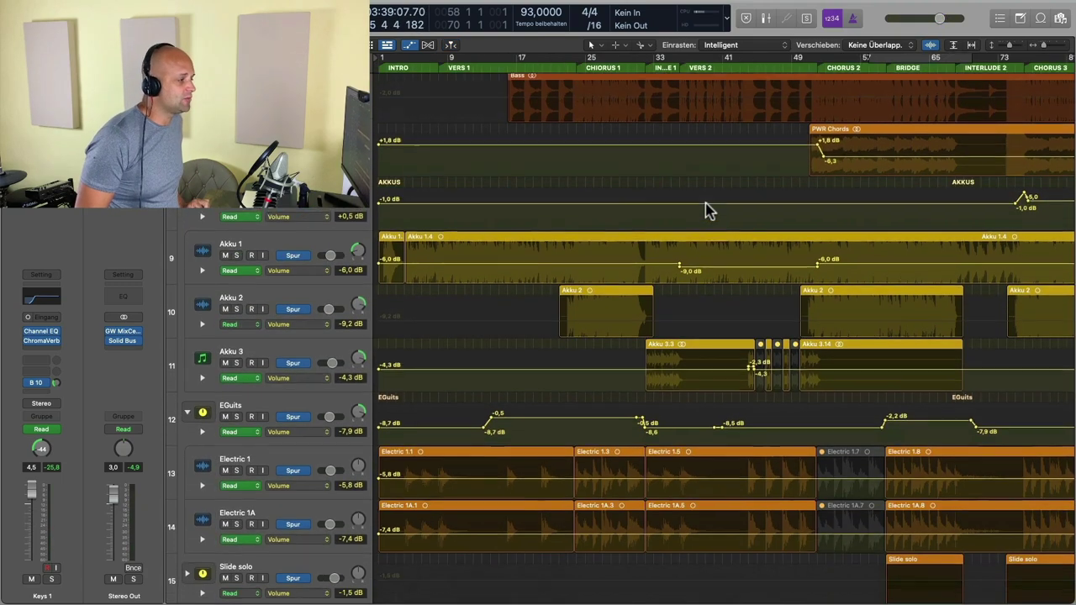
scroll(706, 211, up, 8)
scroll(706, 212, up, 3)
scroll(710, 210, left, 5)
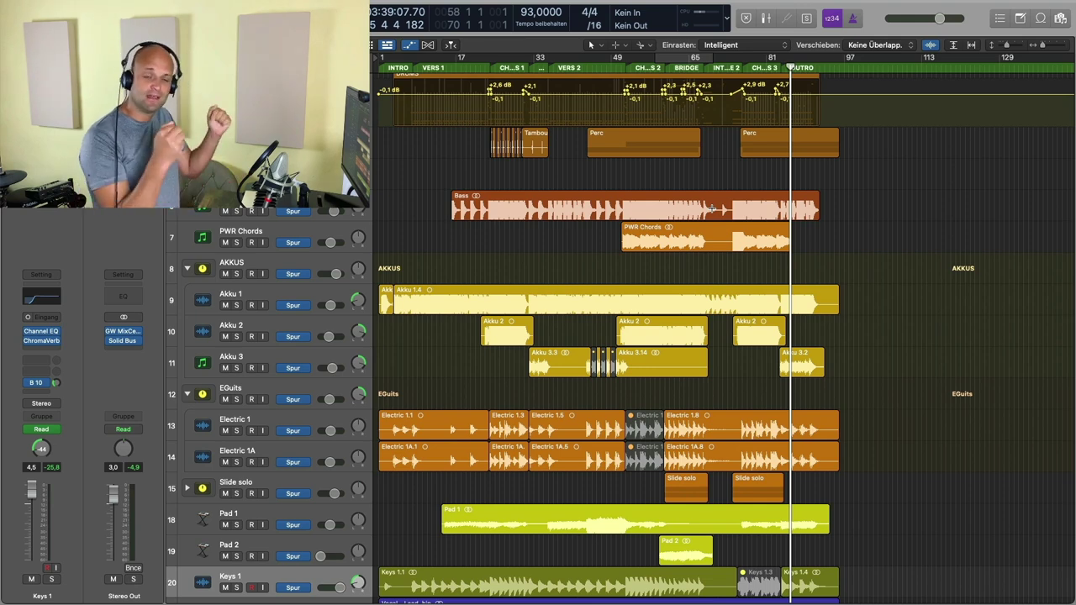
scroll(712, 208, up, 1)
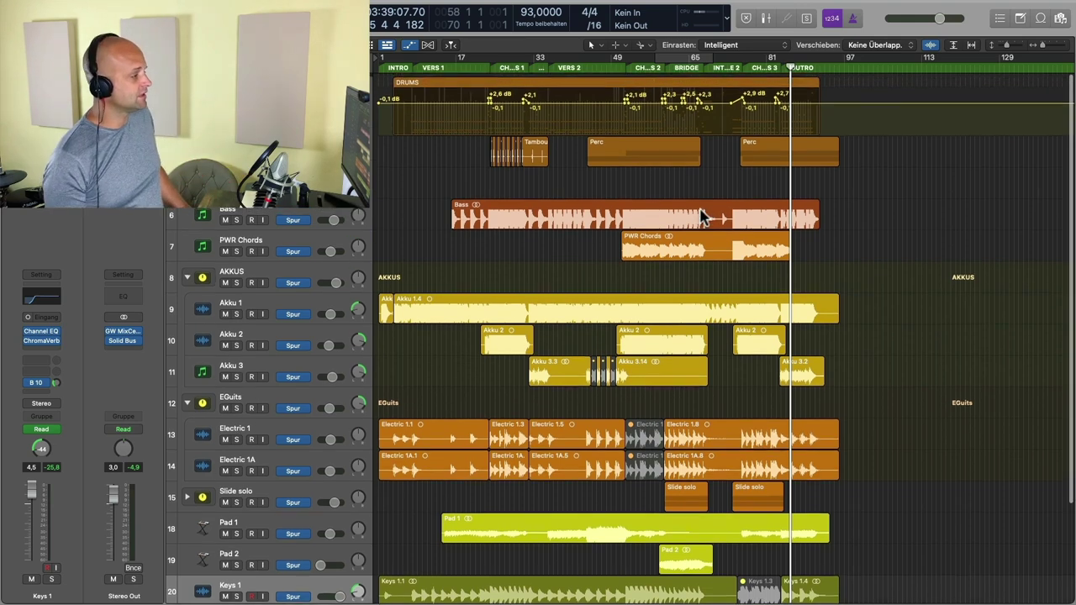